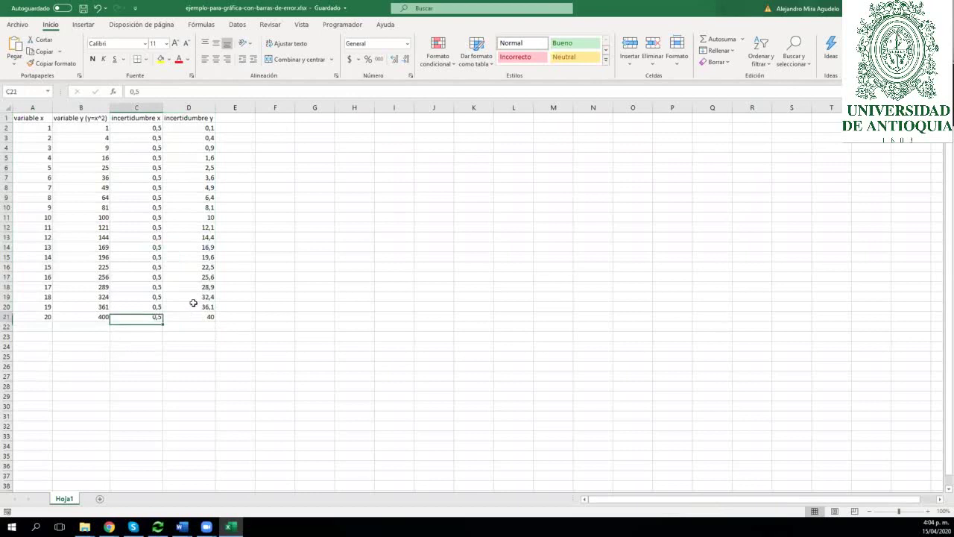
# Examine the incertidumbre x and incertidumbre y columns, including the formula behind the first y uncertainty
pyautogui.click(149, 345)
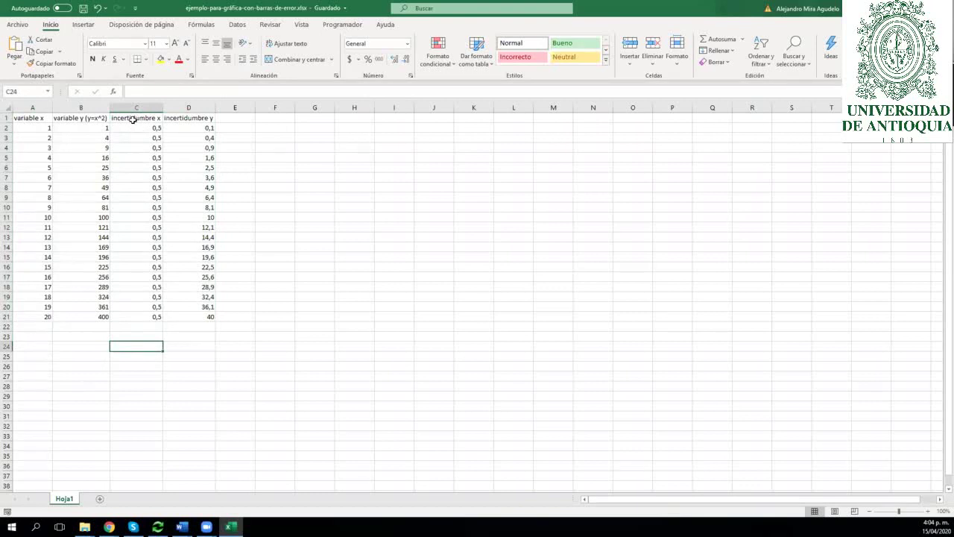
pyautogui.moveTo(136, 121); pyautogui.dragTo(135, 312)
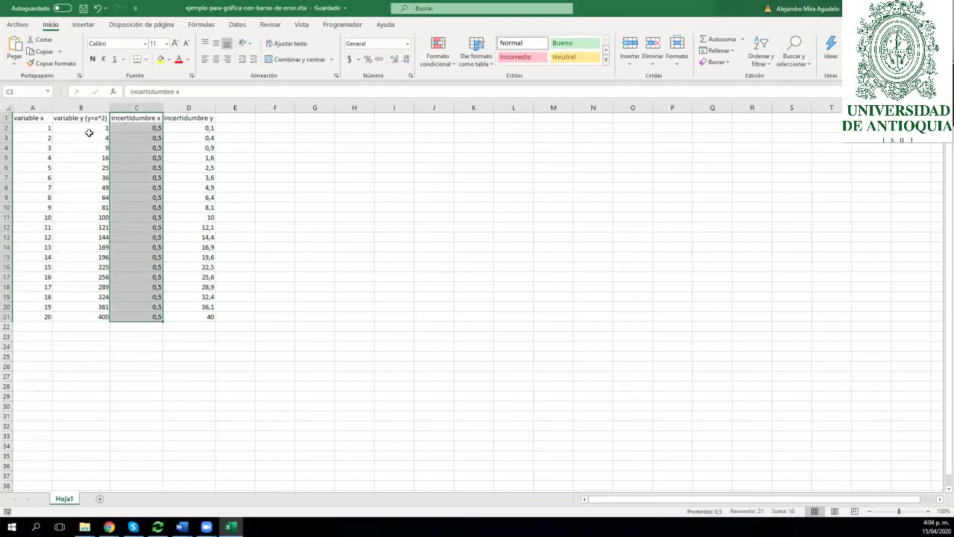
pyautogui.moveTo(186, 120); pyautogui.dragTo(181, 317)
pyautogui.click(195, 129)
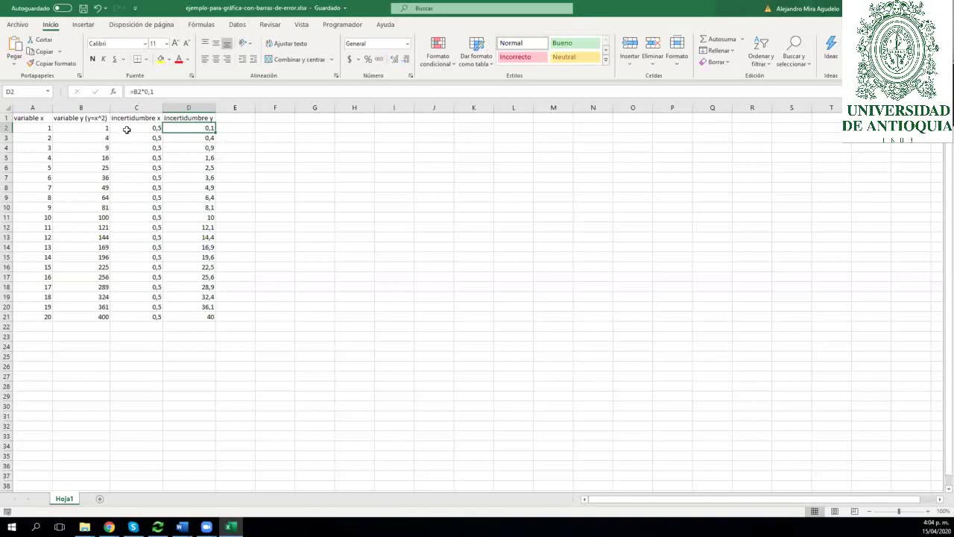
pyautogui.moveTo(129, 119); pyautogui.dragTo(128, 319)
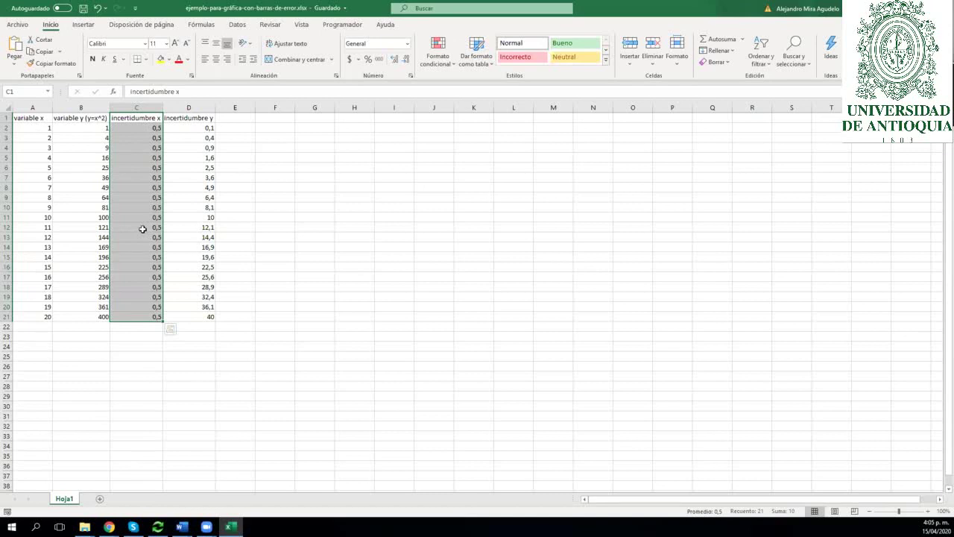
pyautogui.click(142, 326)
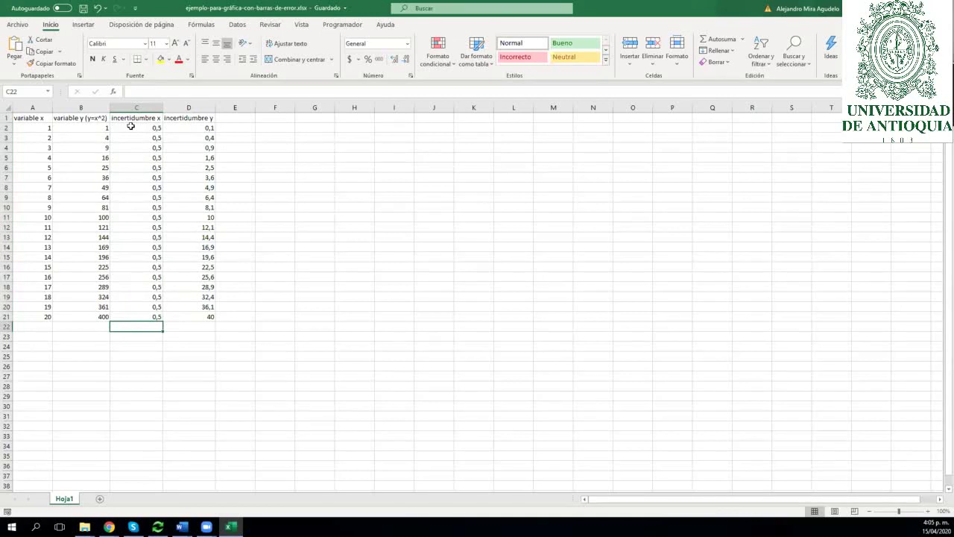
pyautogui.moveTo(131, 127); pyautogui.dragTo(119, 328)
pyautogui.click(121, 330)
pyautogui.moveTo(135, 119); pyautogui.dragTo(139, 316)
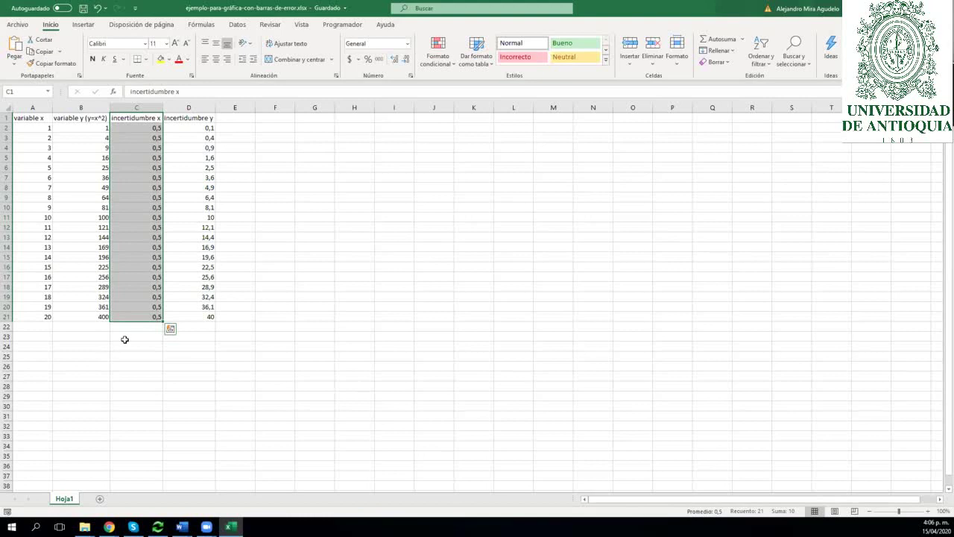
pyautogui.click(124, 339)
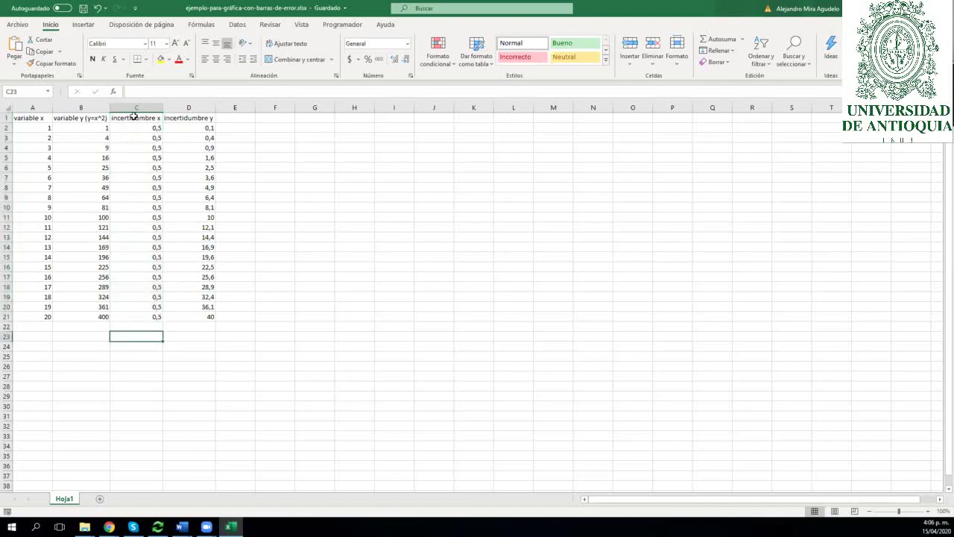
# Compare the variable x and variable y columns with their corresponding uncertainty columns
pyautogui.moveTo(133, 117); pyautogui.dragTo(128, 316)
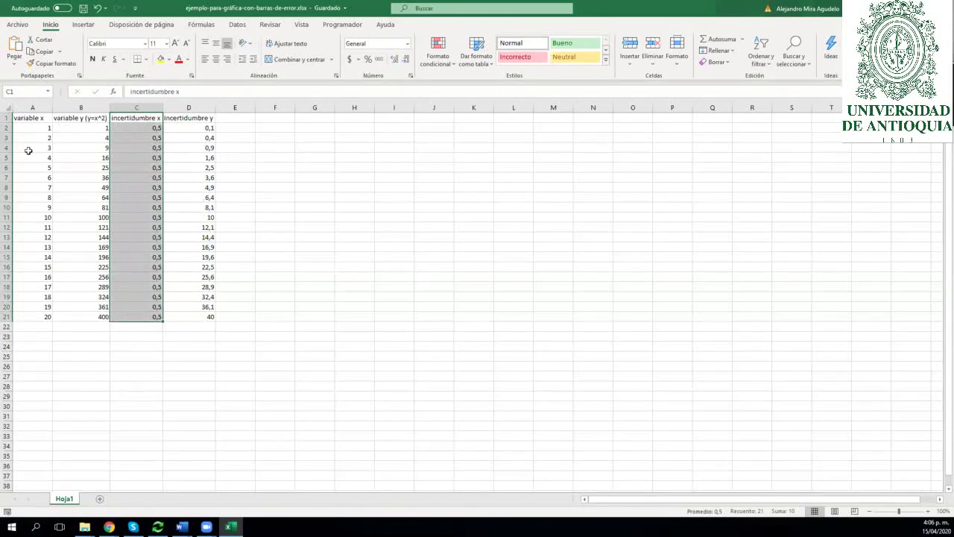
pyautogui.moveTo(19, 120); pyautogui.dragTo(23, 316)
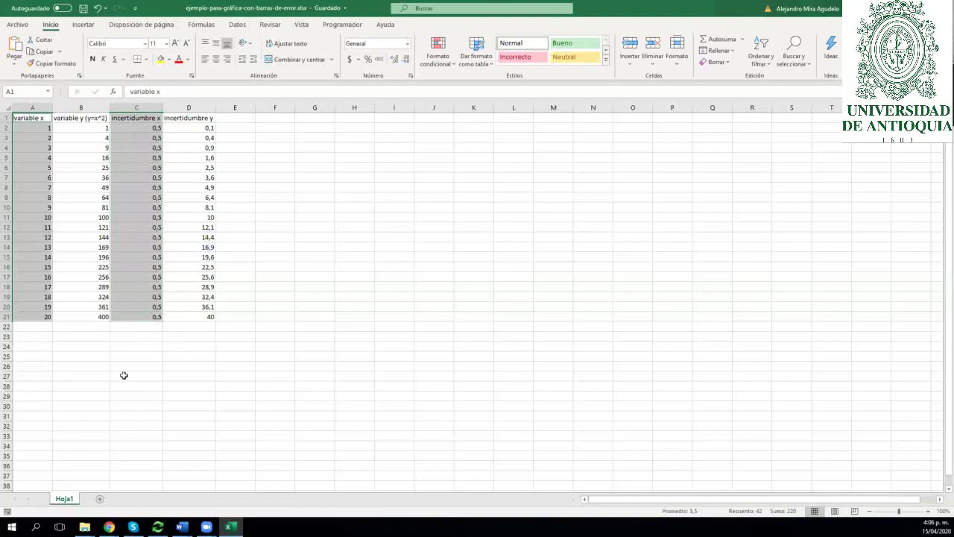
pyautogui.click(190, 366)
pyautogui.click(195, 121)
pyautogui.moveTo(195, 124); pyautogui.dragTo(192, 317)
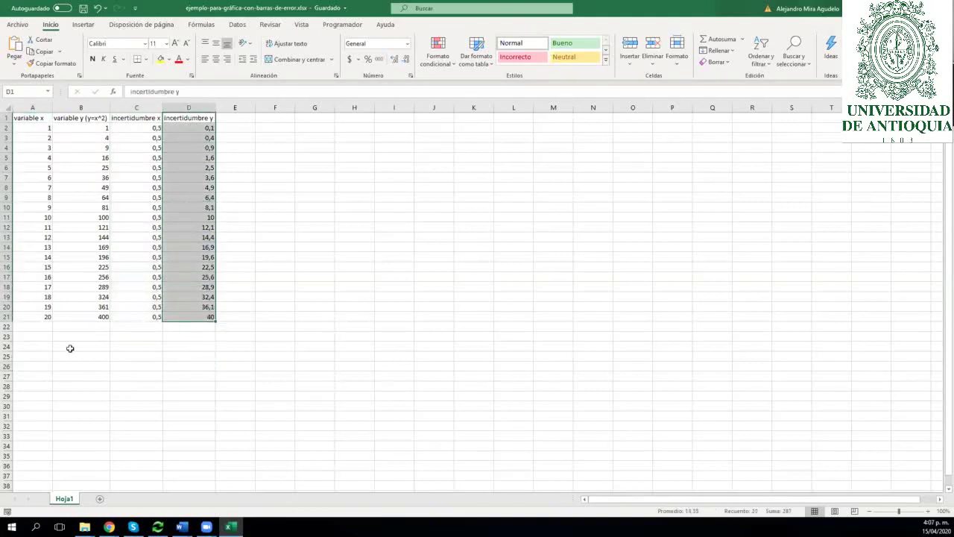
pyautogui.moveTo(77, 117); pyautogui.dragTo(79, 316)
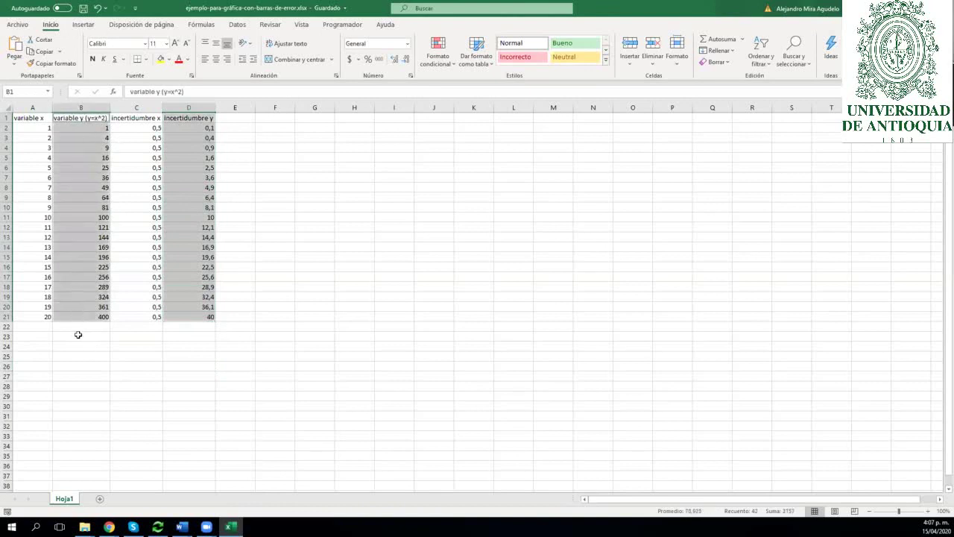
pyautogui.click(196, 335)
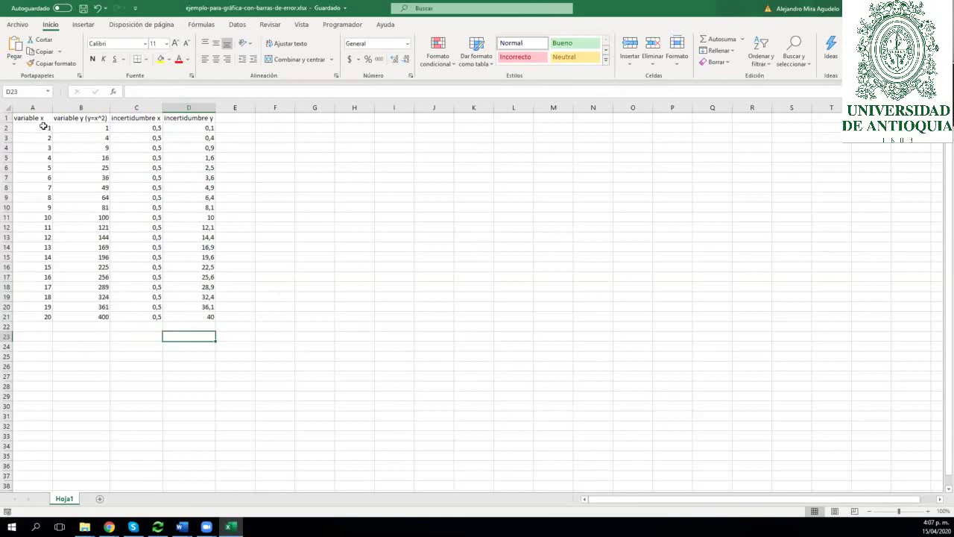
# Insert a markers-only scatter chart of variable x and variable y from A1:B21, and place it enlarged beside the data
pyautogui.moveTo(34, 119); pyautogui.dragTo(78, 328)
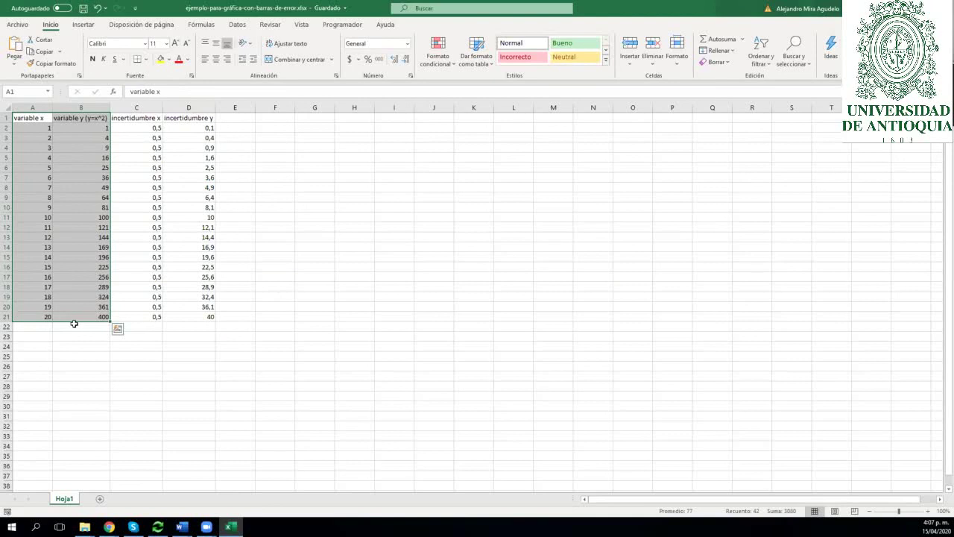
pyautogui.click(83, 27)
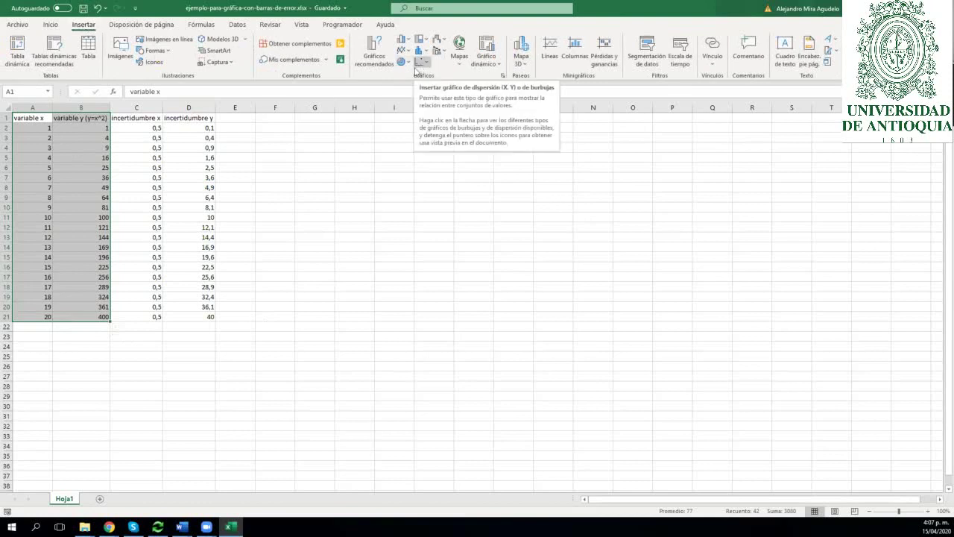
pyautogui.click(428, 65)
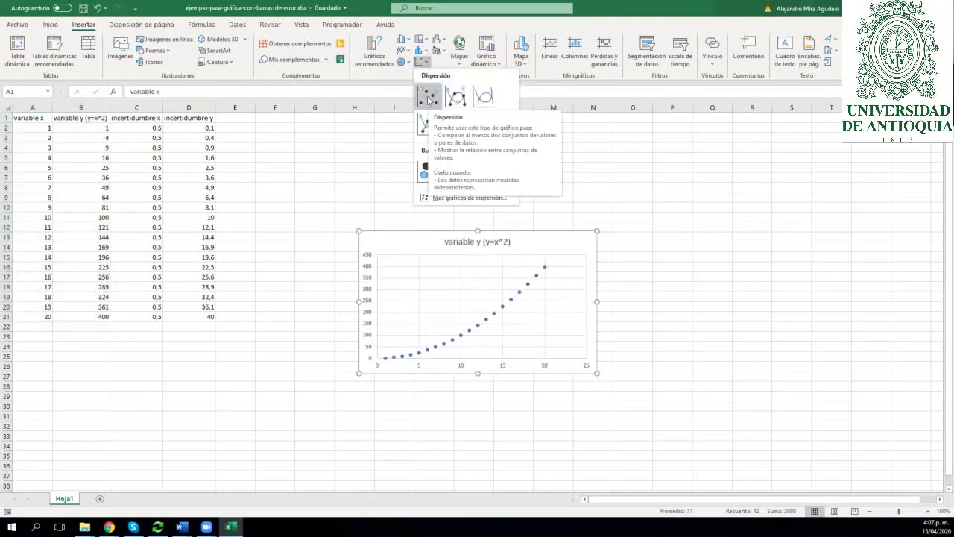
pyautogui.click(428, 99)
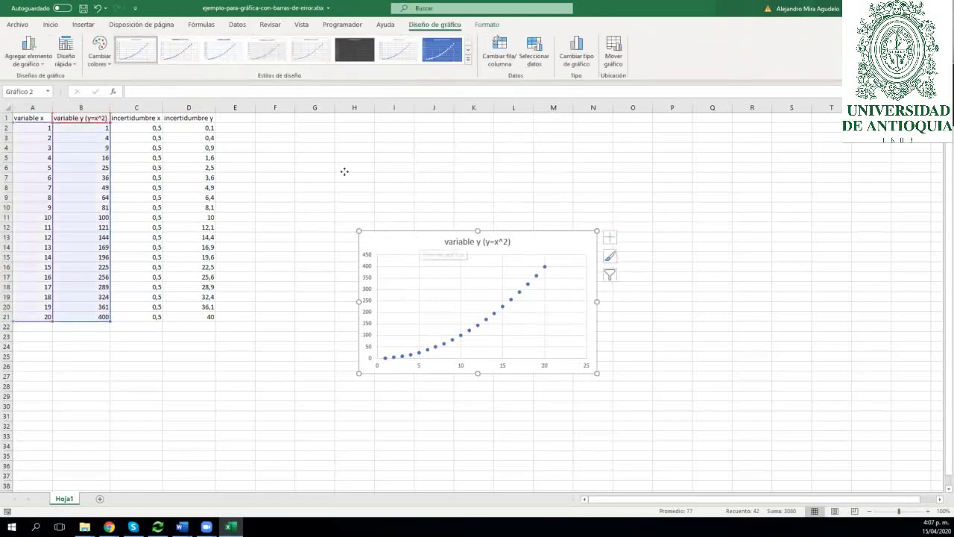
pyautogui.moveTo(344, 172); pyautogui.dragTo(290, 127)
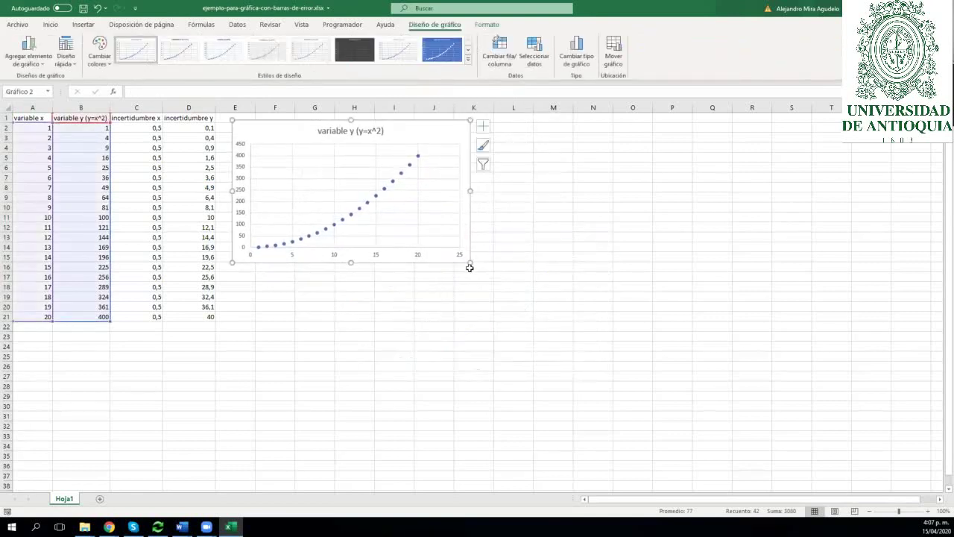
pyautogui.moveTo(471, 264); pyautogui.dragTo(674, 434)
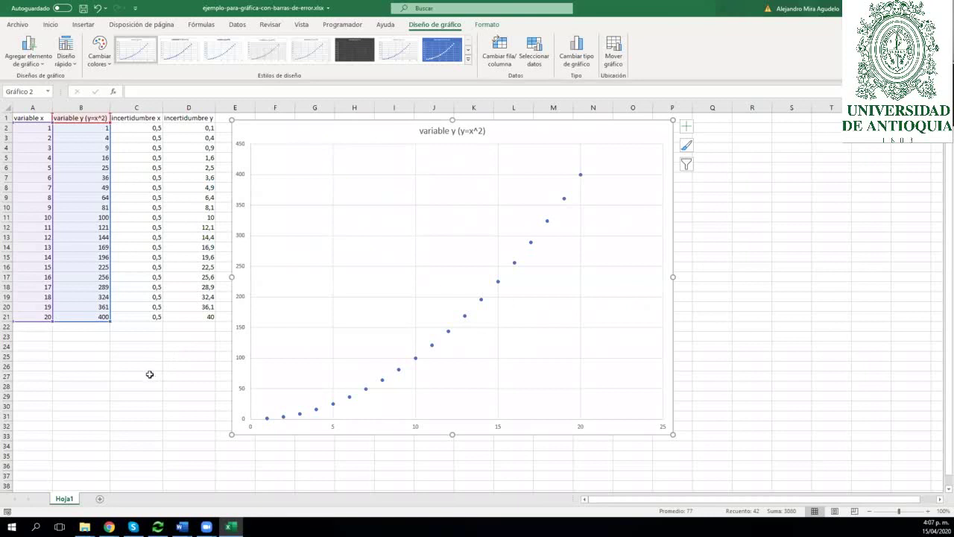
# Examine the contents of the first variable y, incertidumbre x and incertidumbre y cells against the chart
pyautogui.click(84, 128)
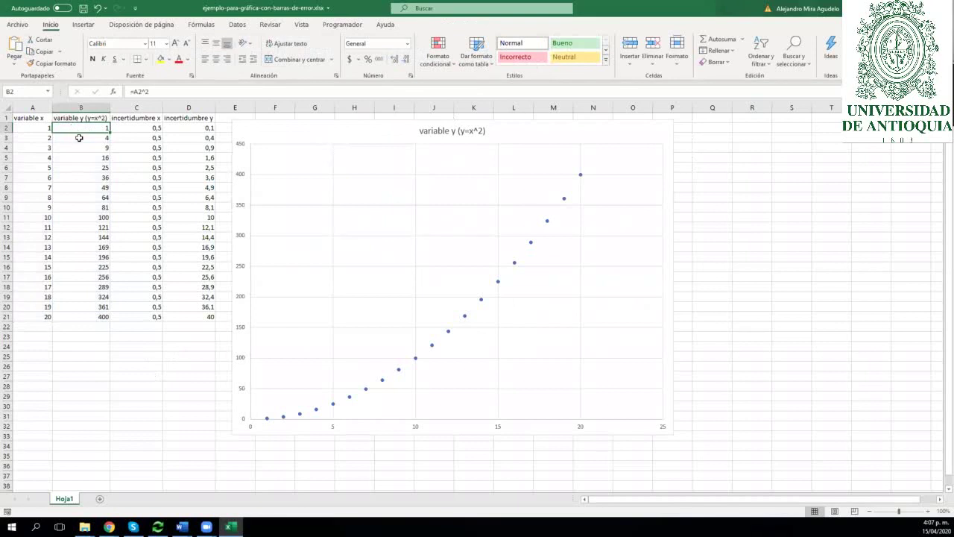
pyautogui.click(79, 138)
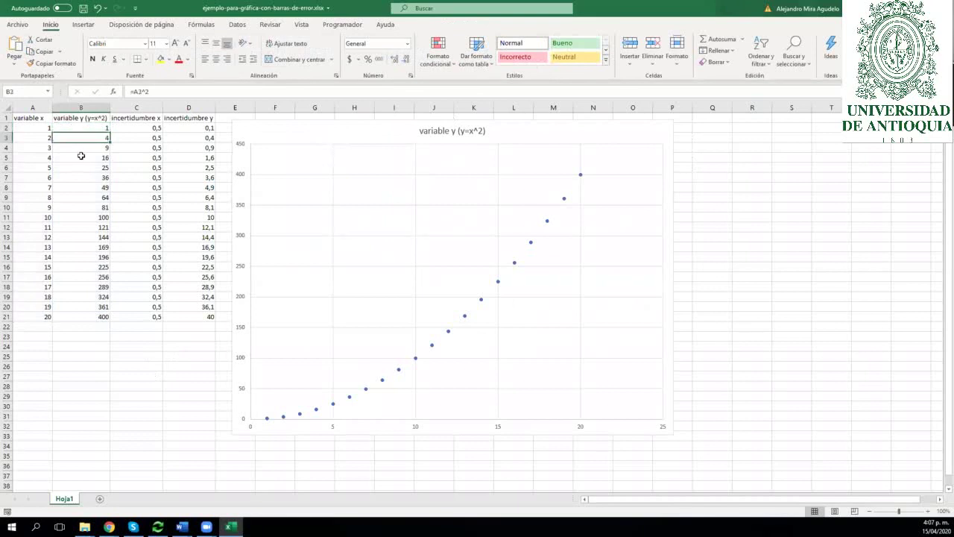
pyautogui.click(73, 118)
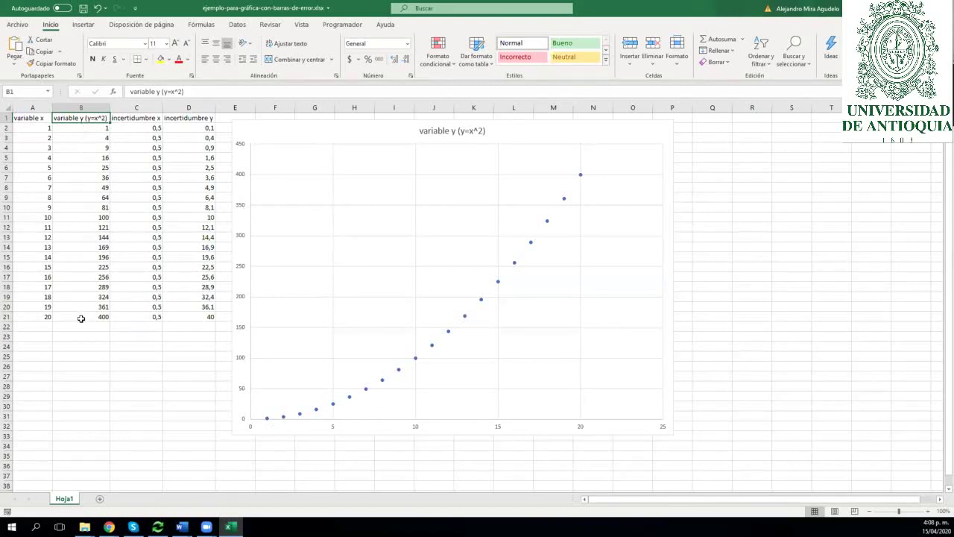
pyautogui.click(242, 430)
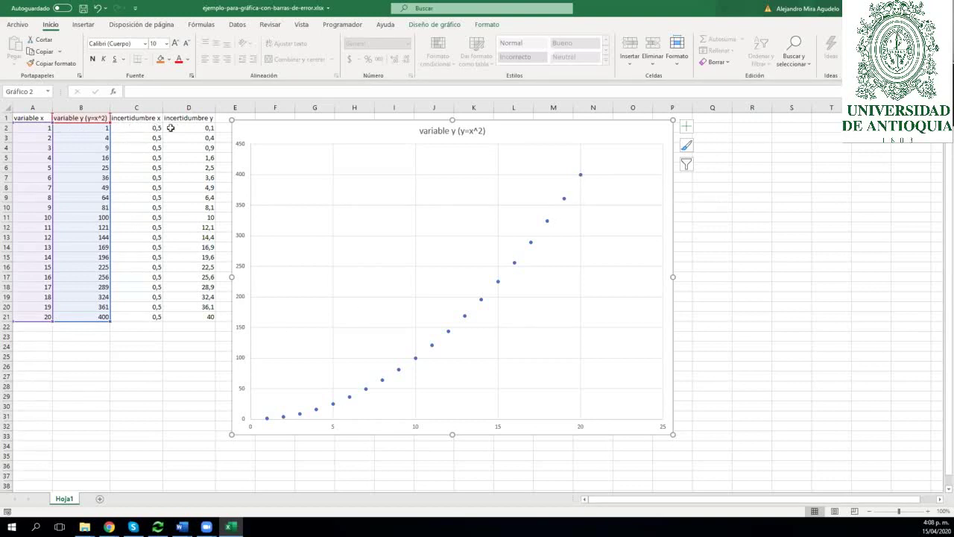
pyautogui.click(135, 126)
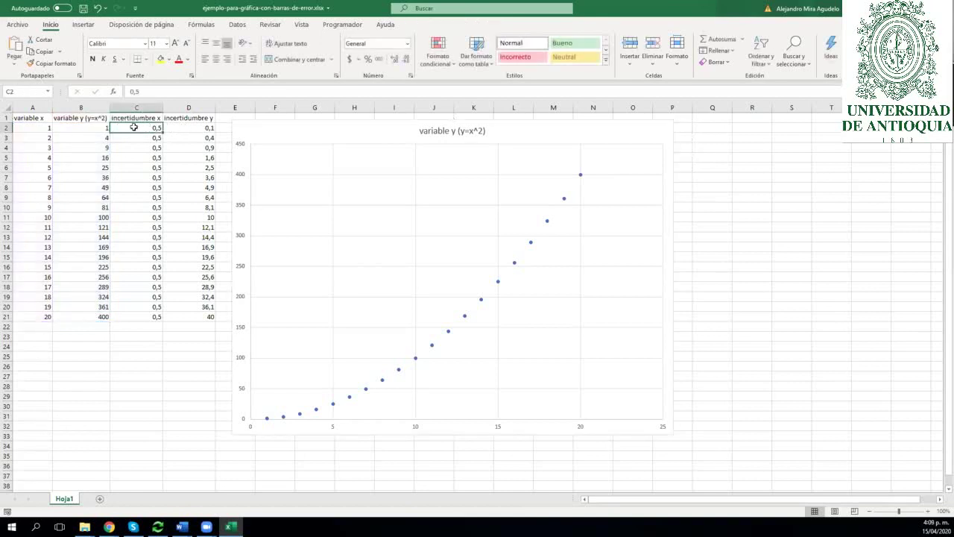
pyautogui.click(193, 130)
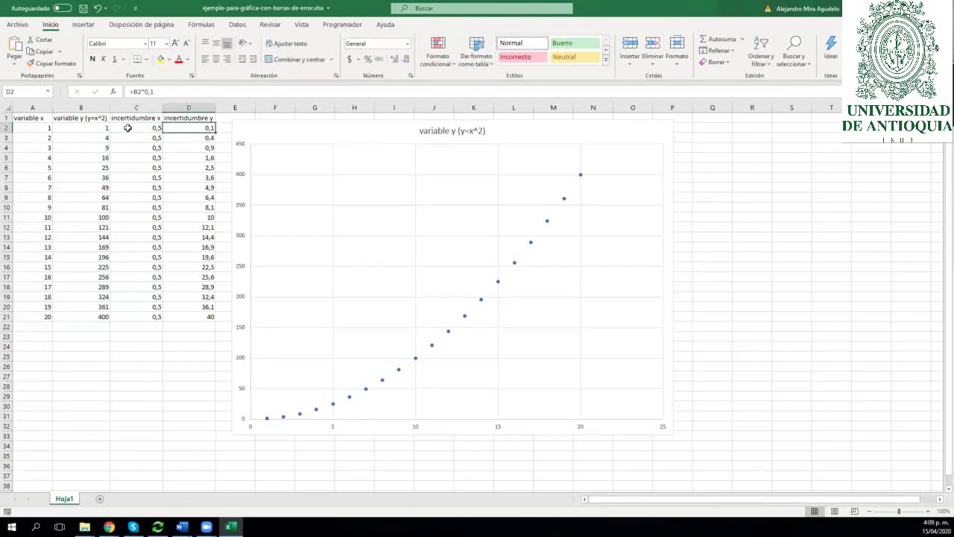
pyautogui.click(128, 129)
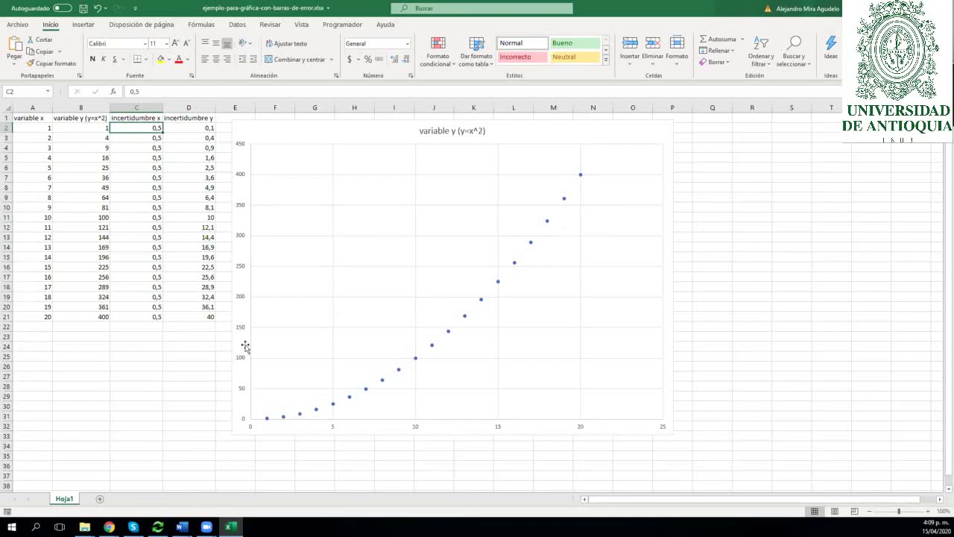
pyautogui.click(417, 428)
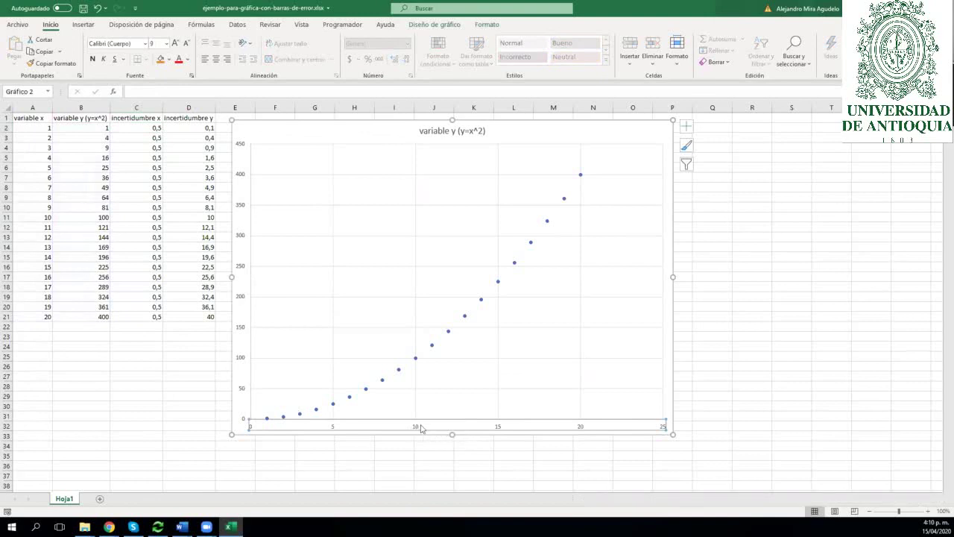
pyautogui.doubleClick(426, 426)
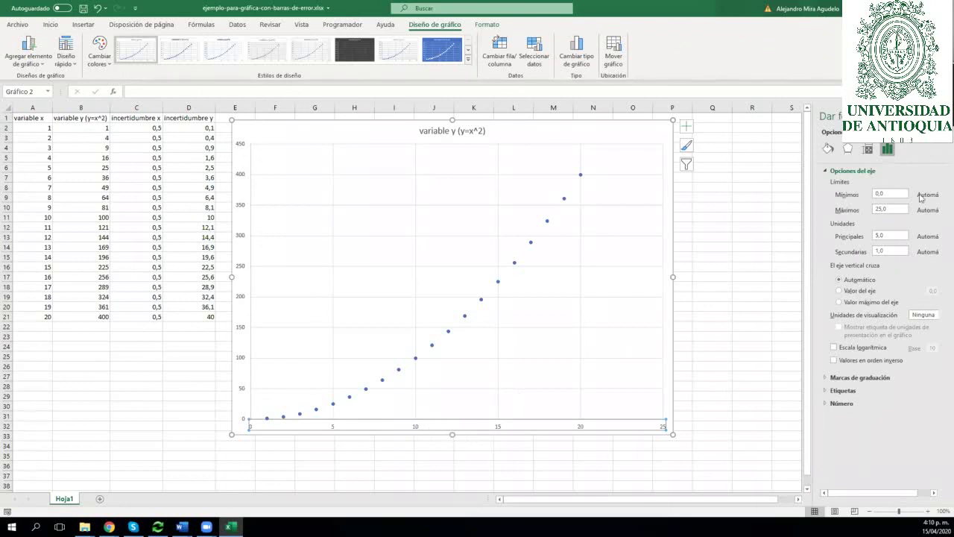
pyautogui.click(832, 132)
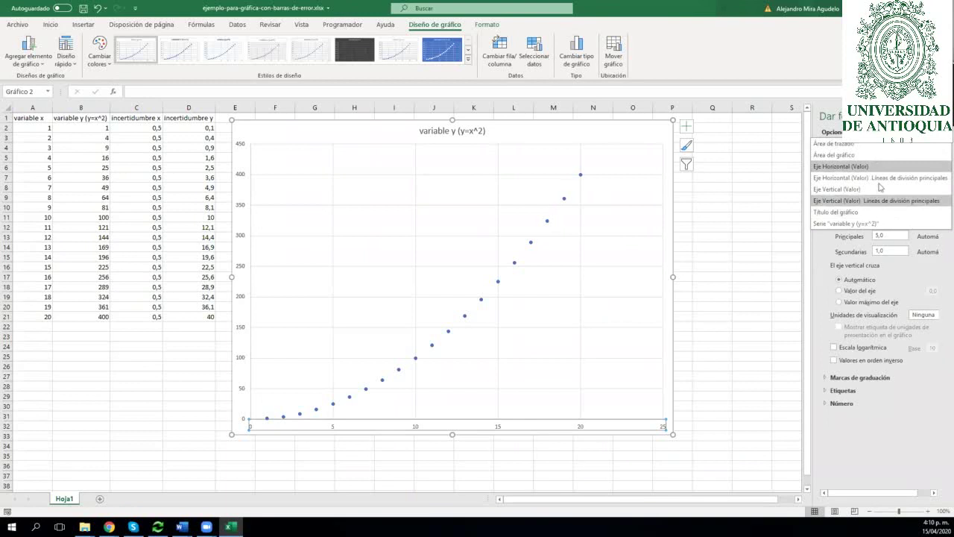
pyautogui.click(858, 133)
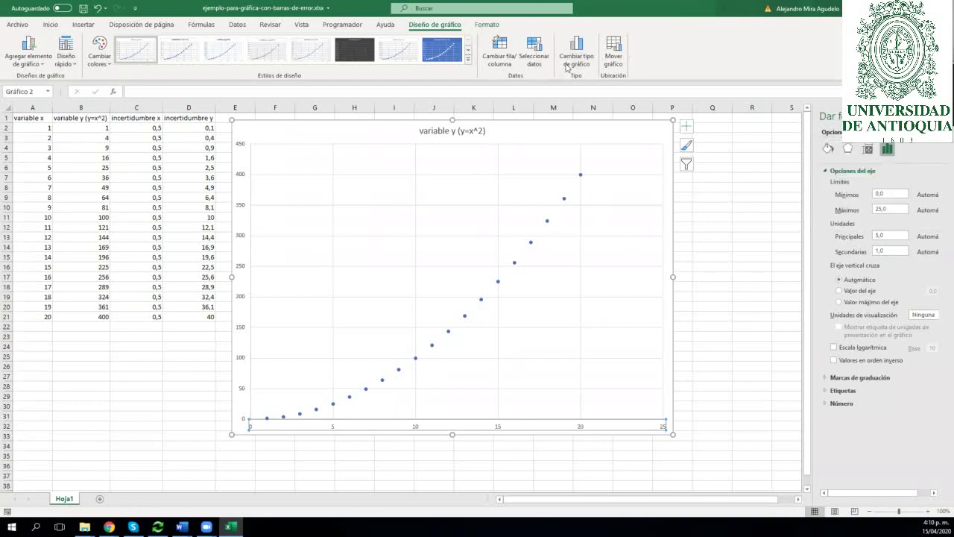
# Add a primary horizontal axis title to the chart and set its text to "variable x"
pyautogui.click(43, 66)
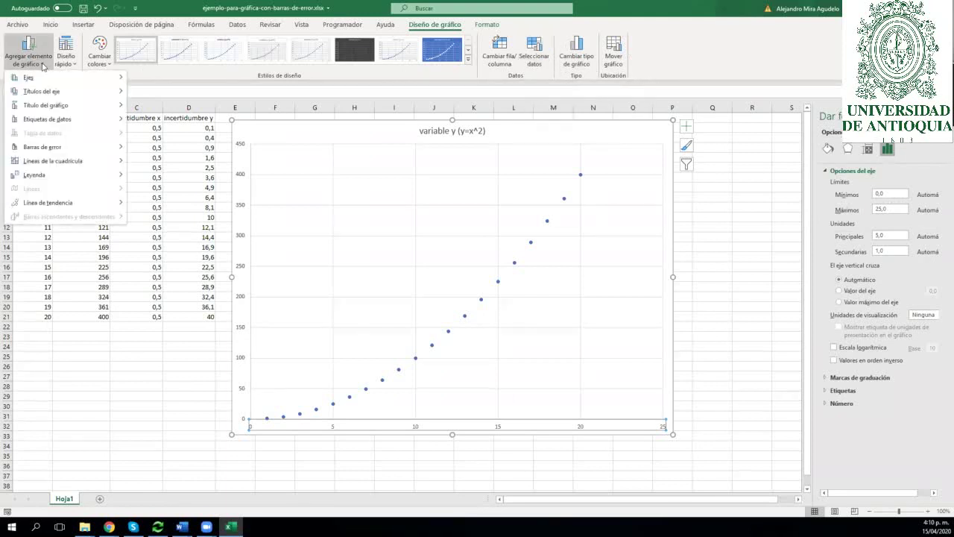
pyautogui.moveTo(49, 96)
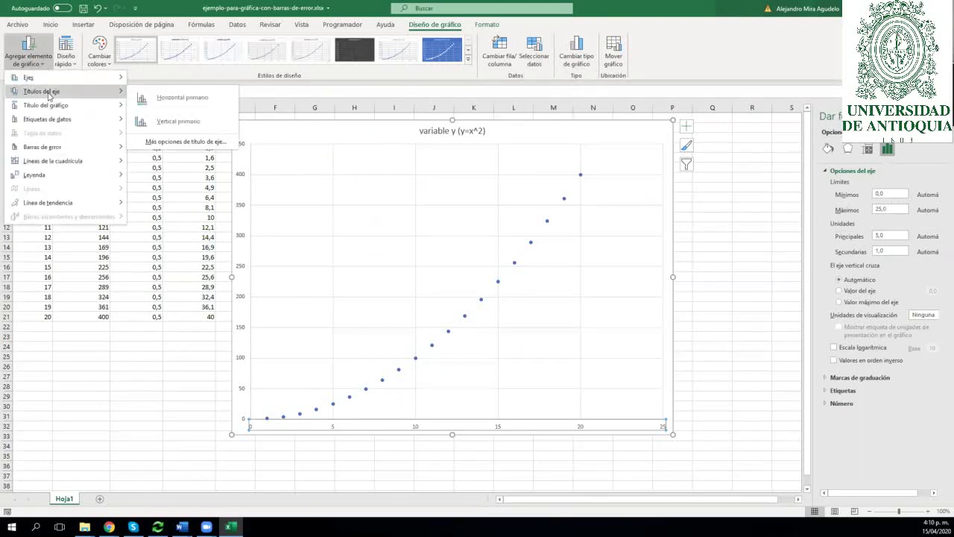
pyautogui.click(177, 99)
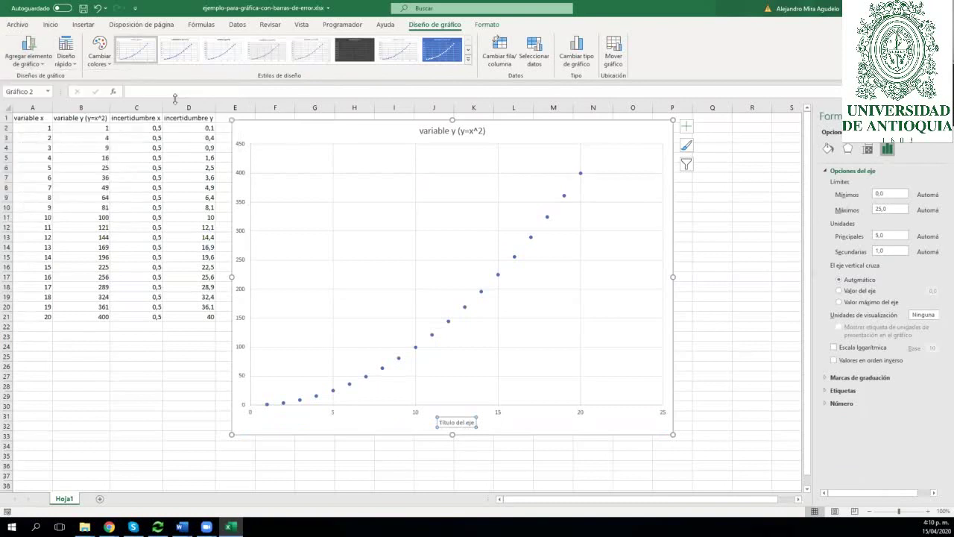
pyautogui.click(467, 423)
pyautogui.moveTo(476, 423); pyautogui.dragTo(441, 425)
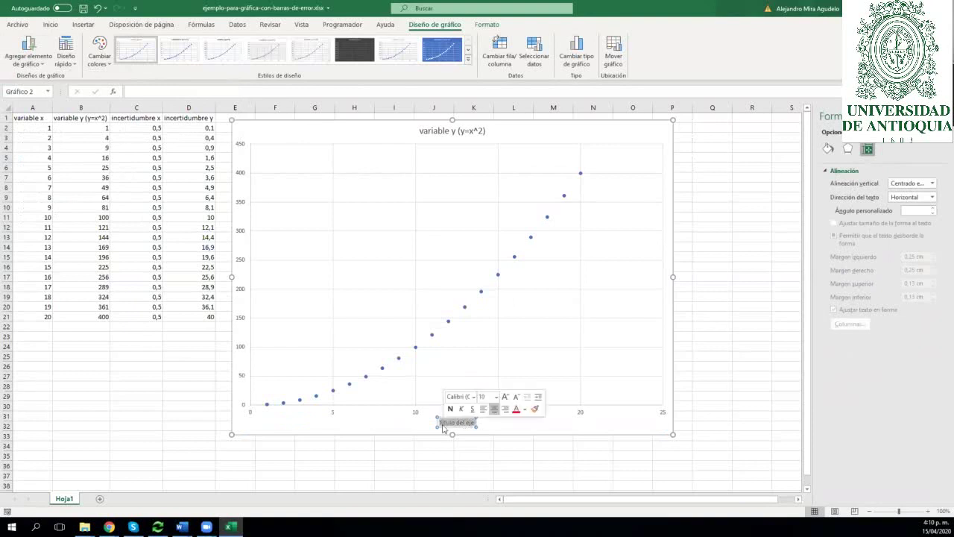
pyautogui.write('variable')
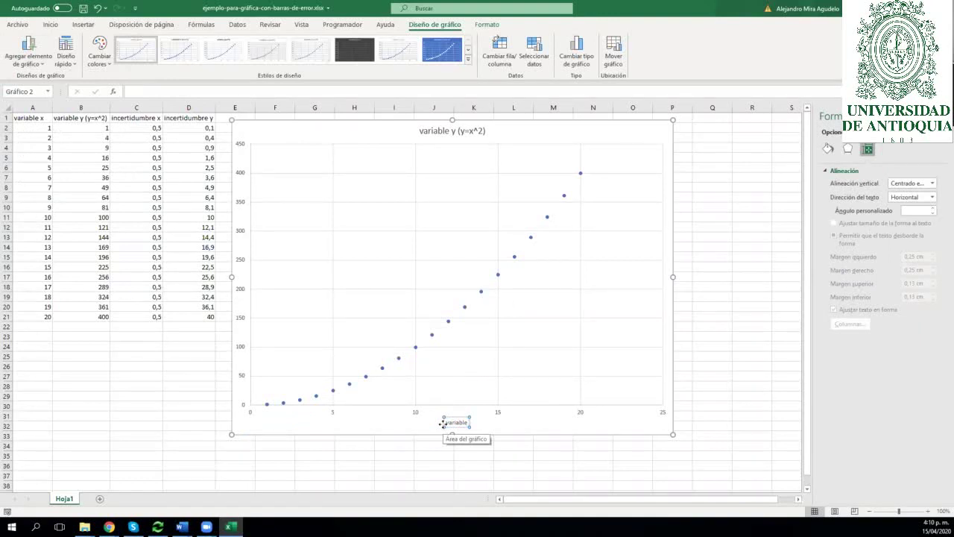
pyautogui.write(' x')
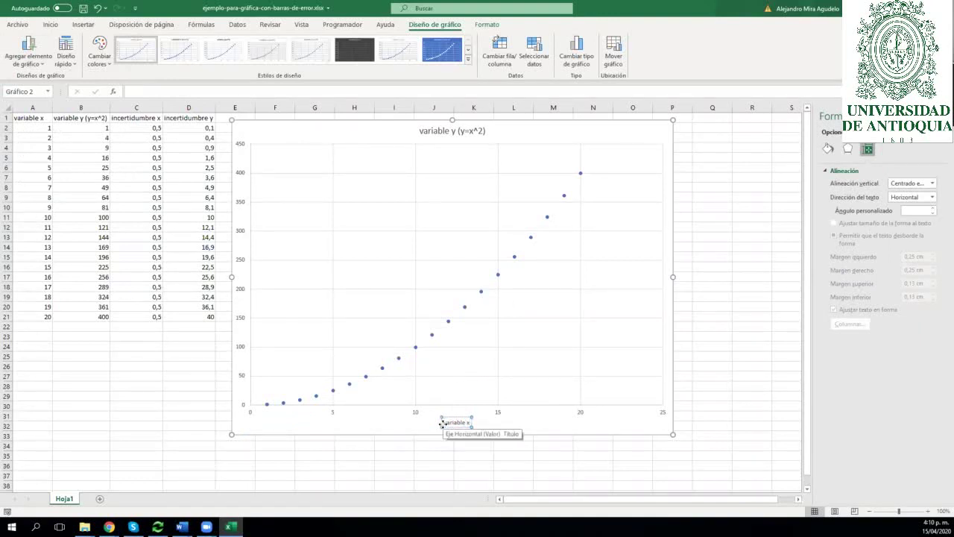
# Append " (unidades)" to the horizontal axis title and add a primary vertical axis title reading "variable y (unidades)"
pyautogui.write(' (unidades)')
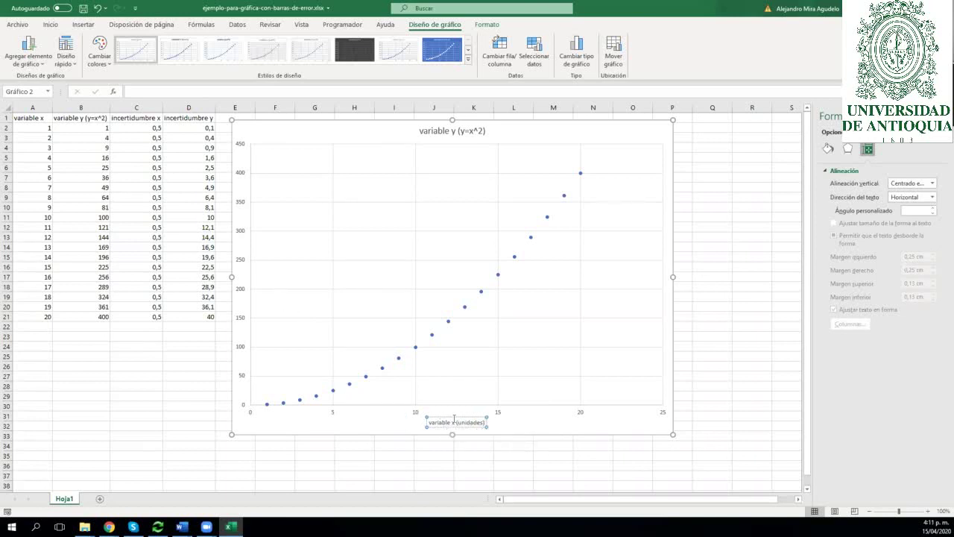
pyautogui.click(243, 262)
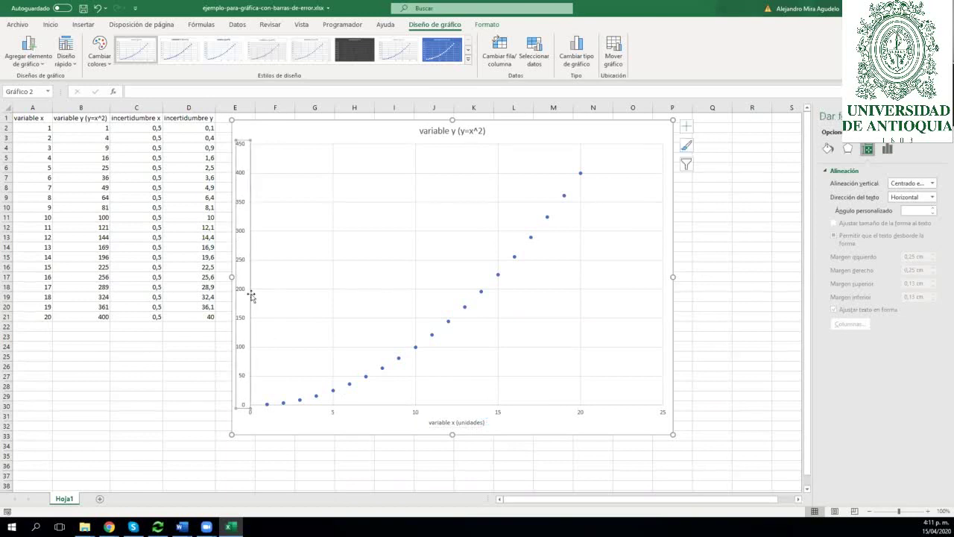
pyautogui.click(41, 65)
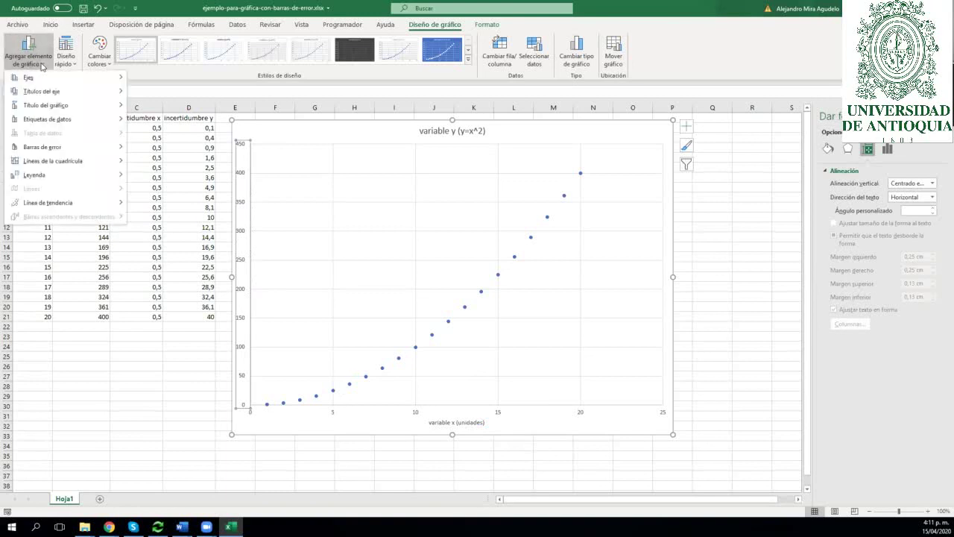
pyautogui.moveTo(52, 93)
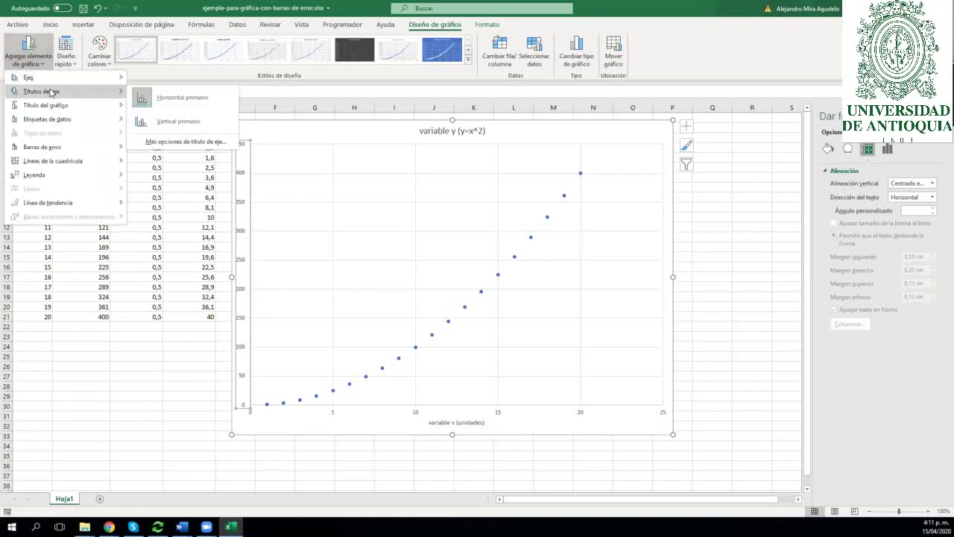
pyautogui.click(164, 126)
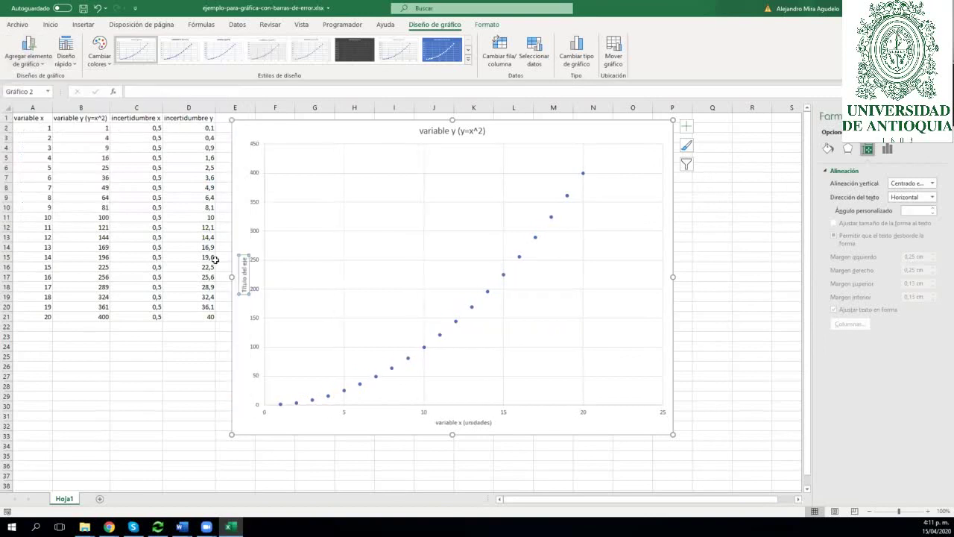
pyautogui.doubleClick(245, 282)
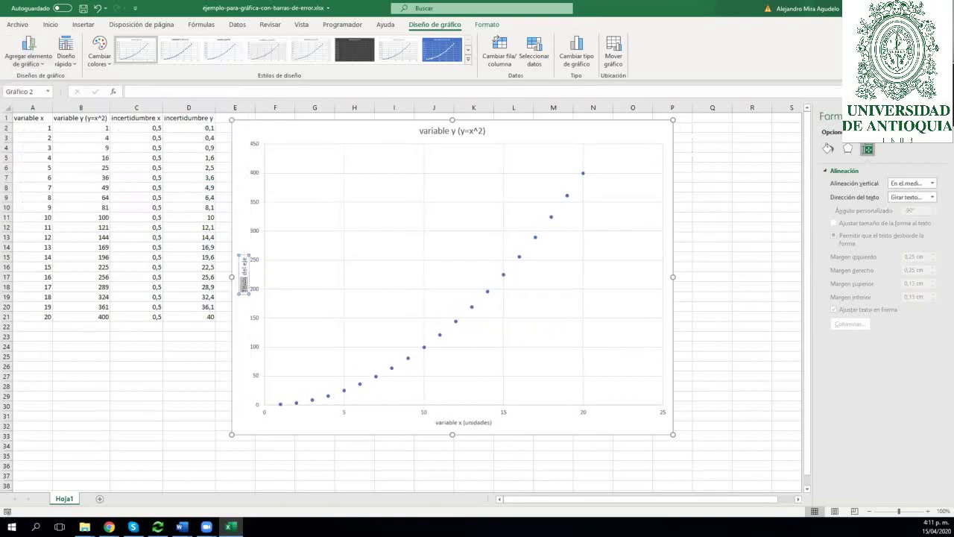
pyautogui.tripleClick(245, 283)
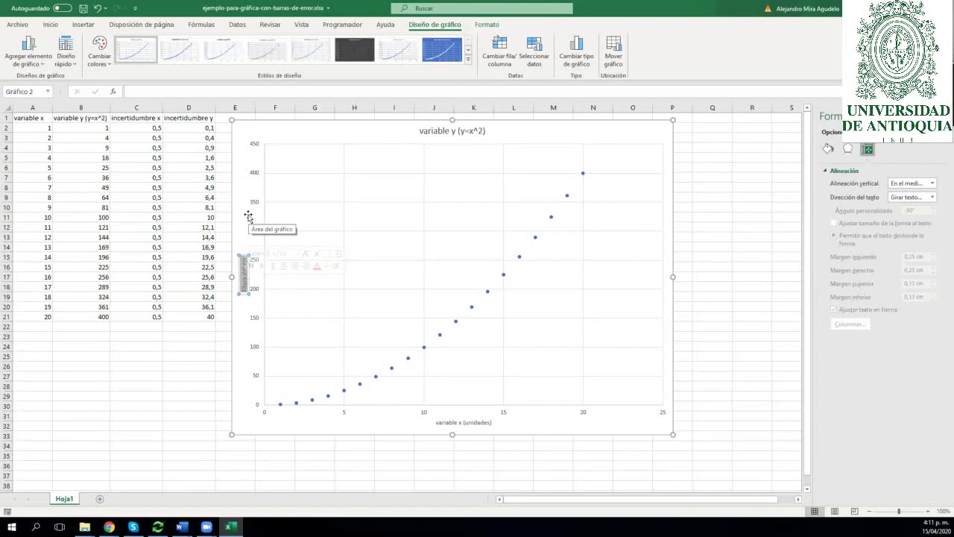
pyautogui.write('variable')
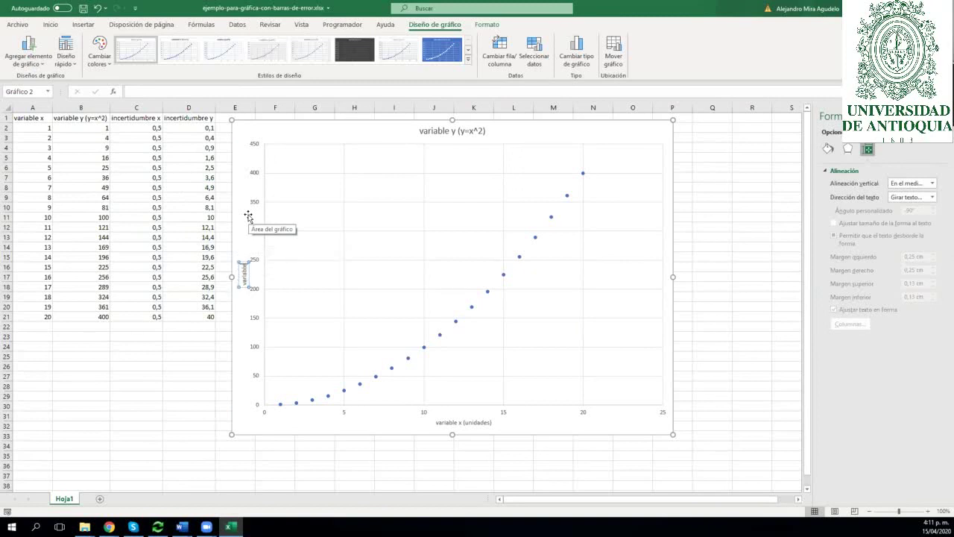
pyautogui.write(' y (unidades)')
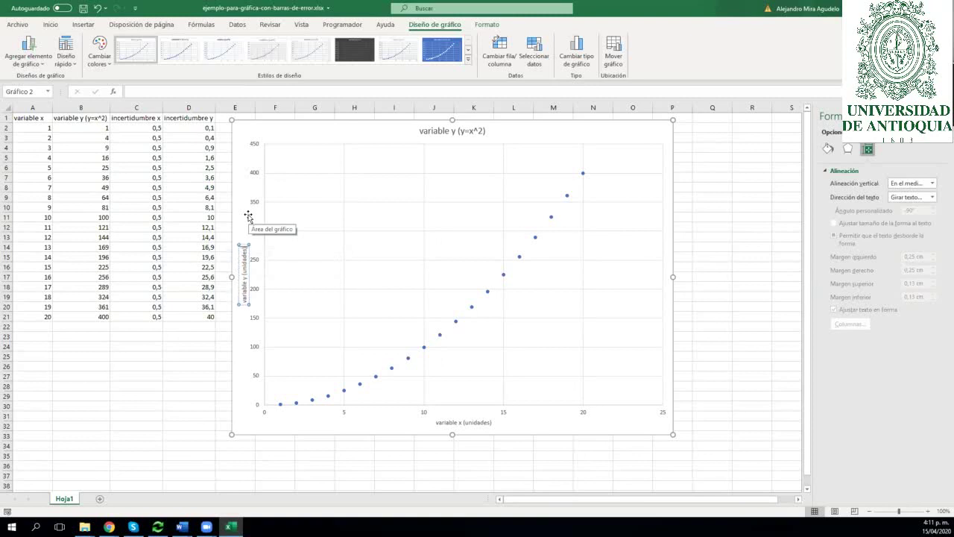
pyautogui.click(411, 135)
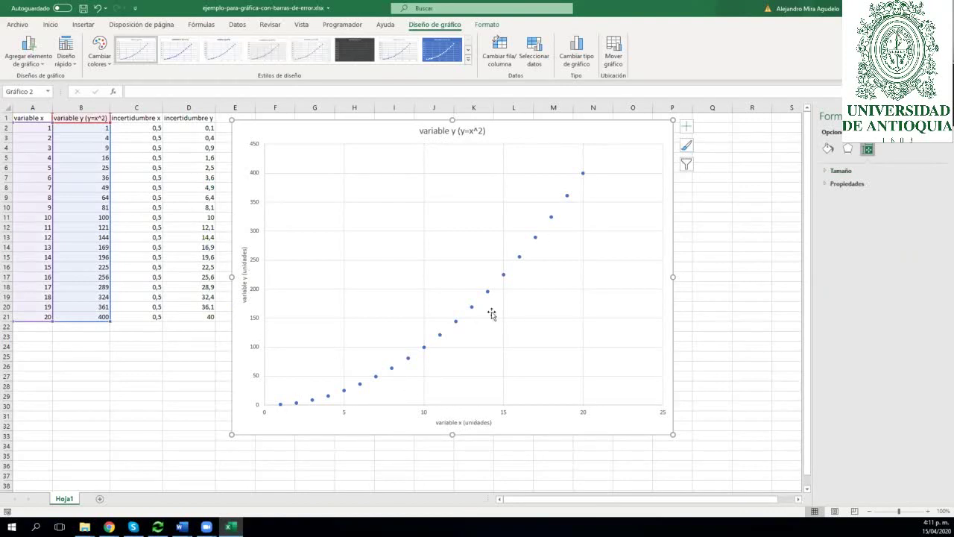
# Add error bars to the plotted data series and set the vertical bars' error amount to custom
pyautogui.click(504, 275)
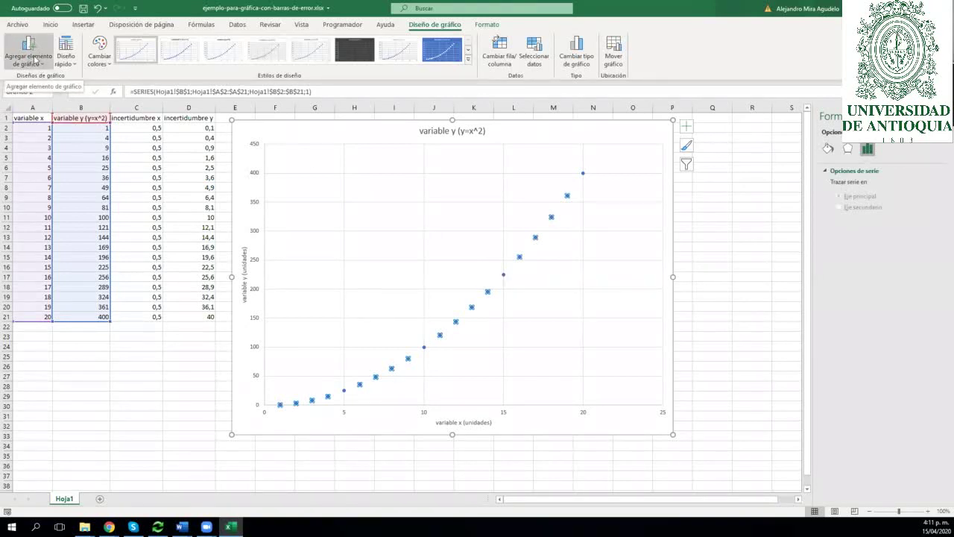
pyautogui.click(43, 68)
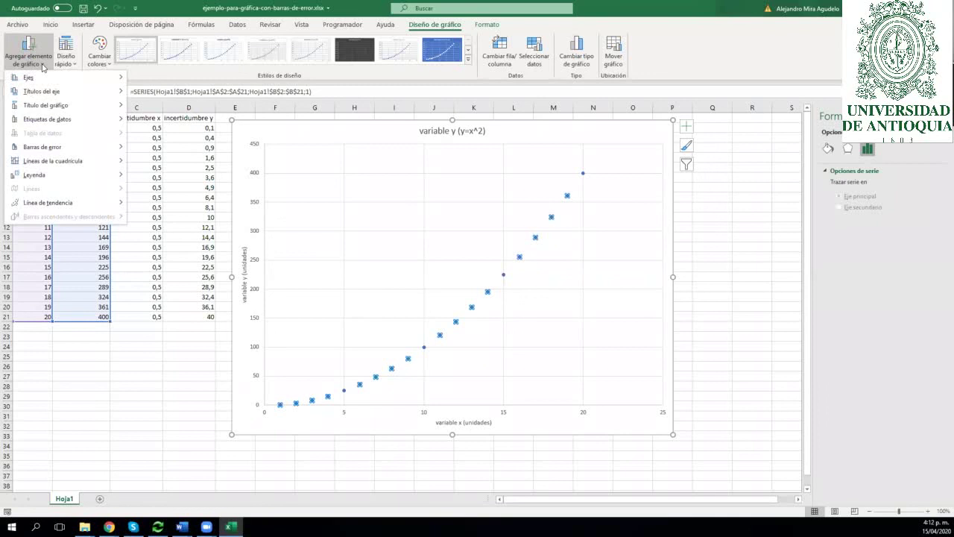
pyautogui.moveTo(47, 149)
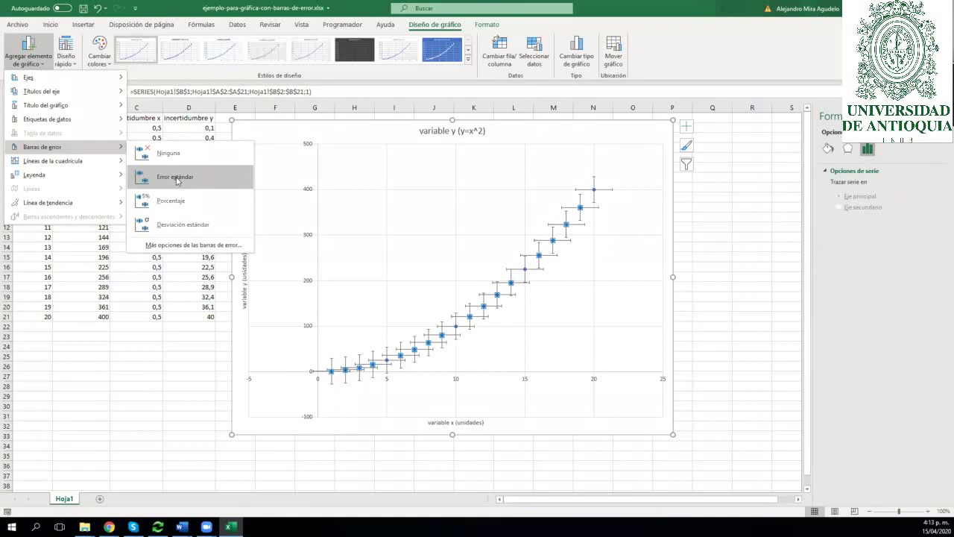
pyautogui.click(195, 245)
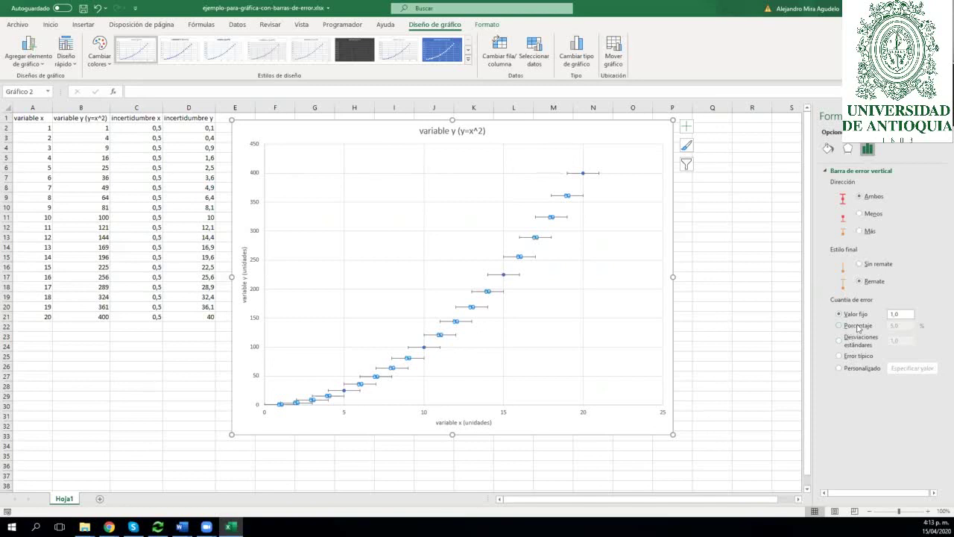
pyautogui.click(841, 368)
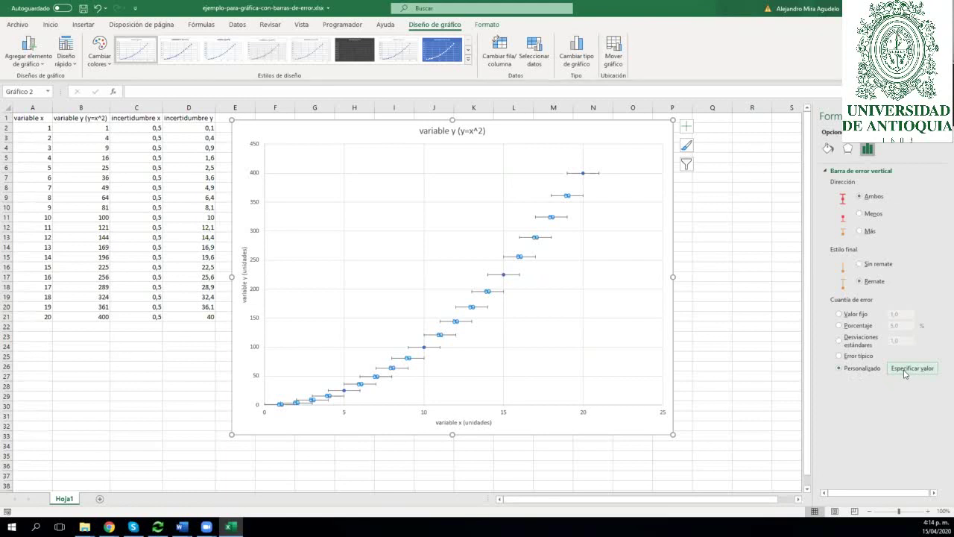
# Specify the incertidumbre y values in D2:D21 as the positive error value of the vertical error bars
pyautogui.click(906, 374)
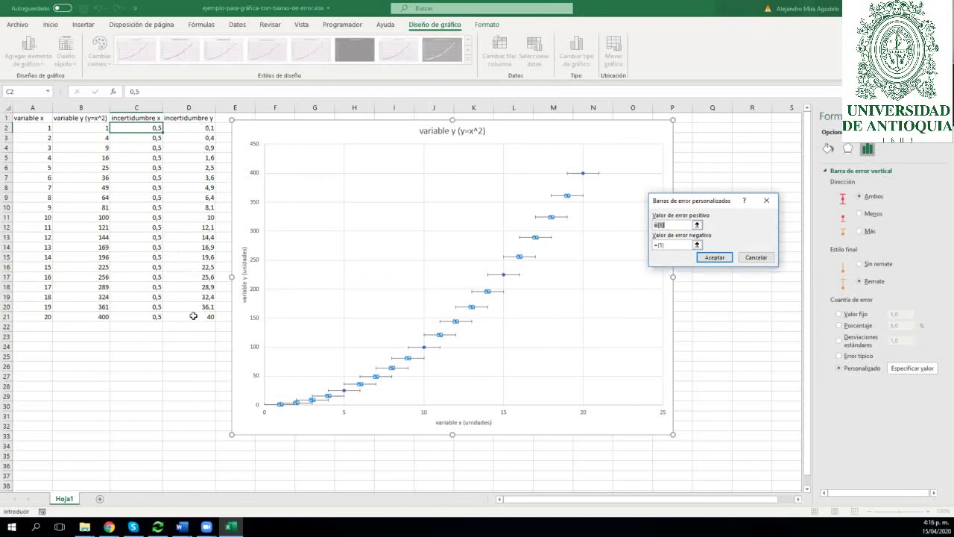
pyautogui.click(698, 226)
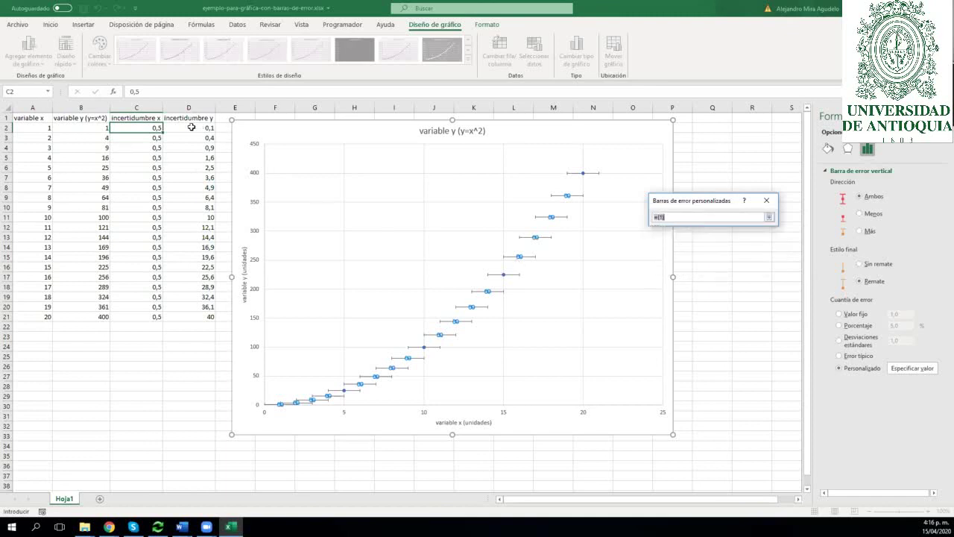
pyautogui.moveTo(191, 128); pyautogui.dragTo(195, 319)
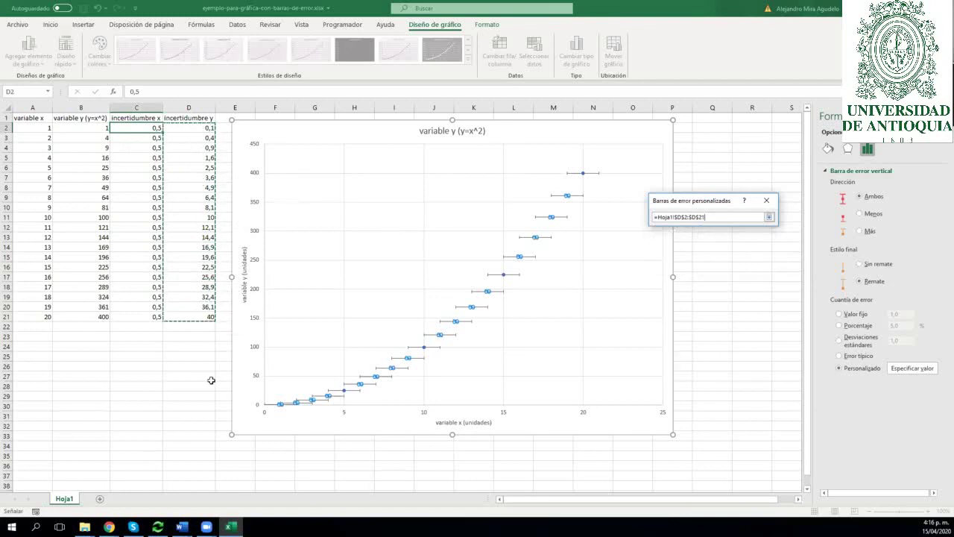
pyautogui.click(189, 128)
pyautogui.moveTo(190, 129); pyautogui.dragTo(188, 156)
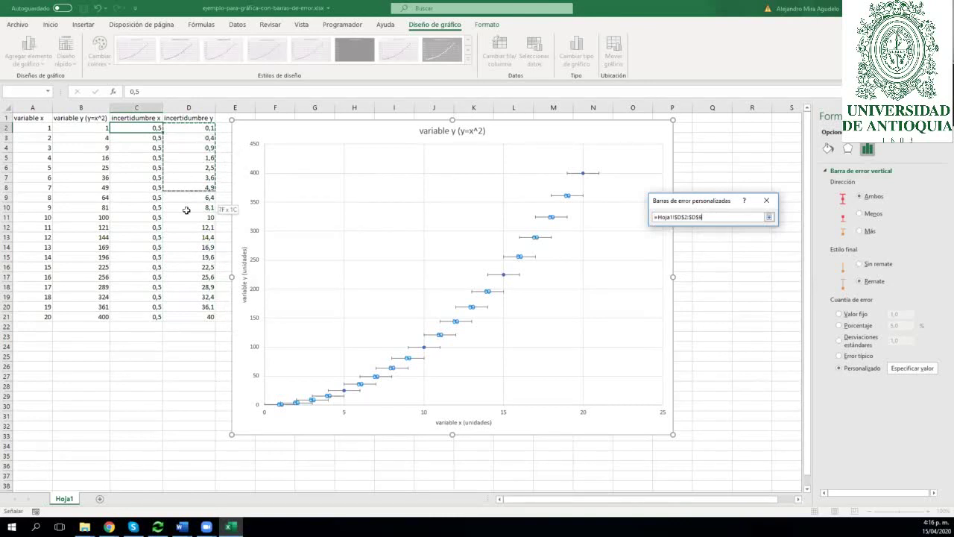
pyautogui.moveTo(186, 210); pyautogui.dragTo(187, 258)
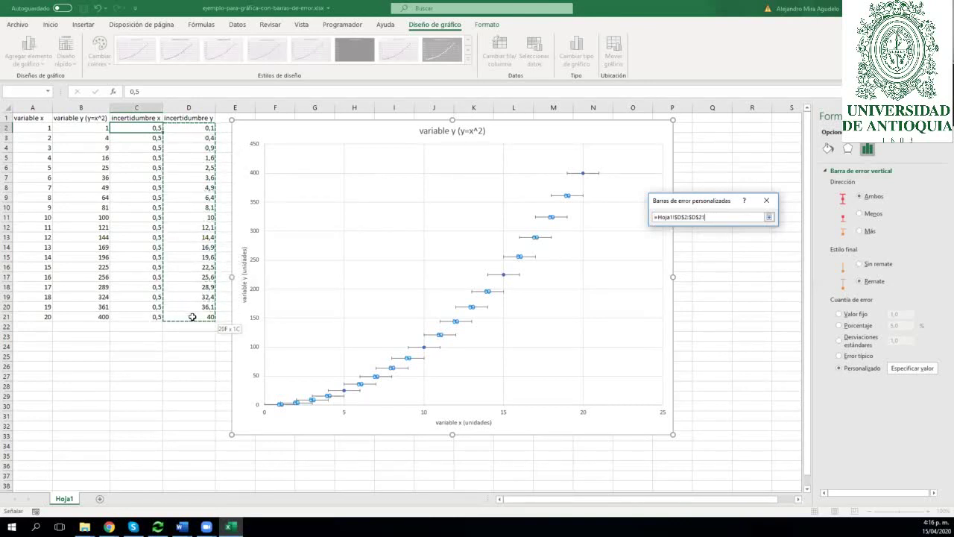
pyautogui.moveTo(192, 317); pyautogui.dragTo(192, 318)
pyautogui.click(769, 217)
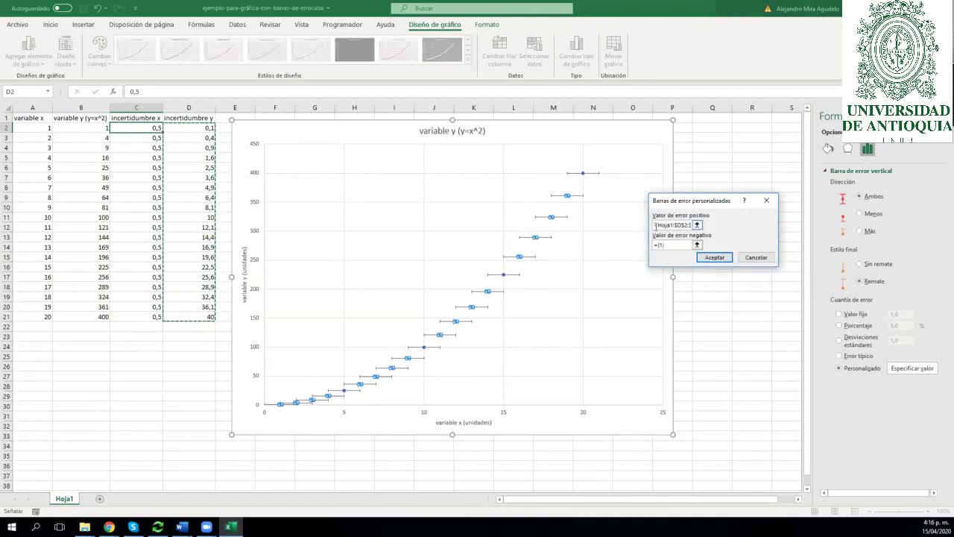
pyautogui.moveTo(657, 225); pyautogui.dragTo(698, 228)
# Specify D2:D21 as the negative error value of the vertical error bars and apply the custom values
pyautogui.click(697, 245)
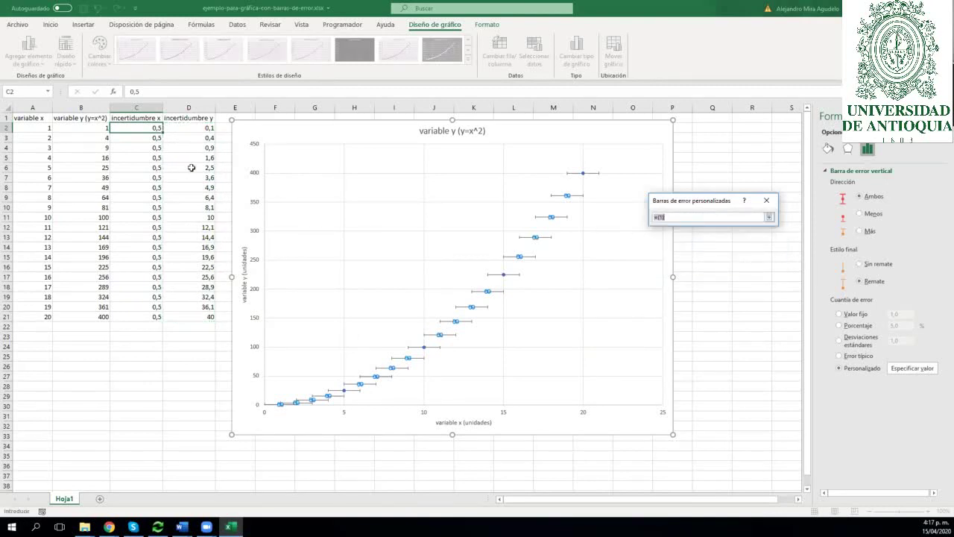
pyautogui.moveTo(188, 128); pyautogui.dragTo(191, 320)
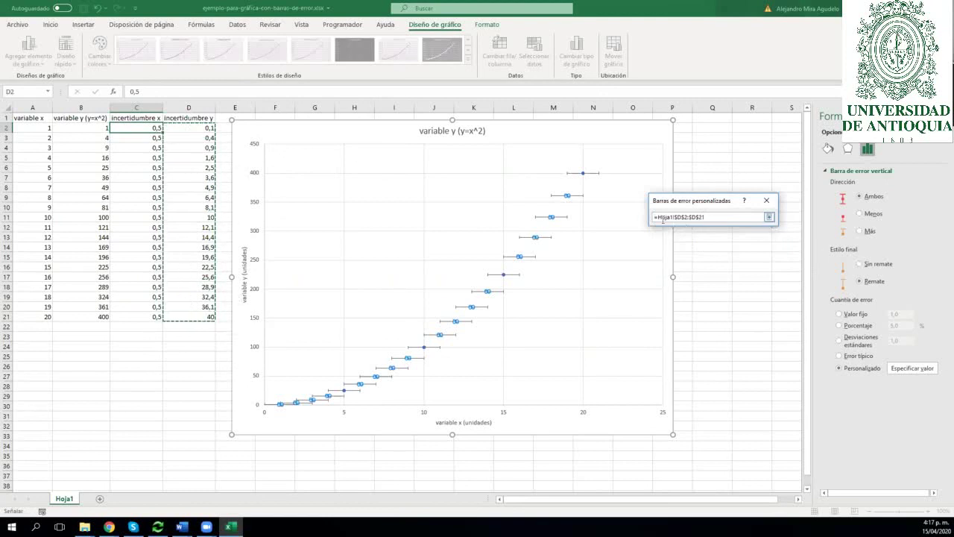
pyautogui.click(770, 217)
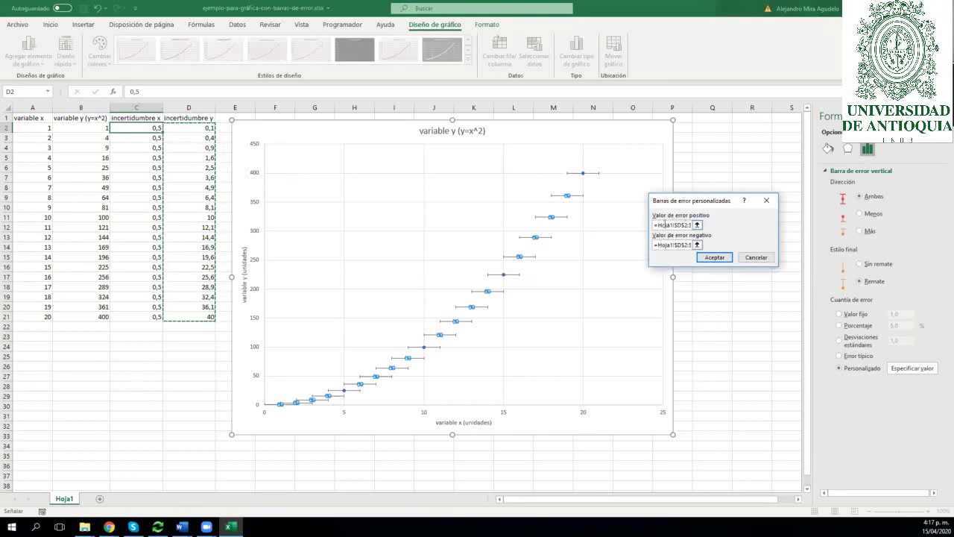
pyautogui.click(715, 257)
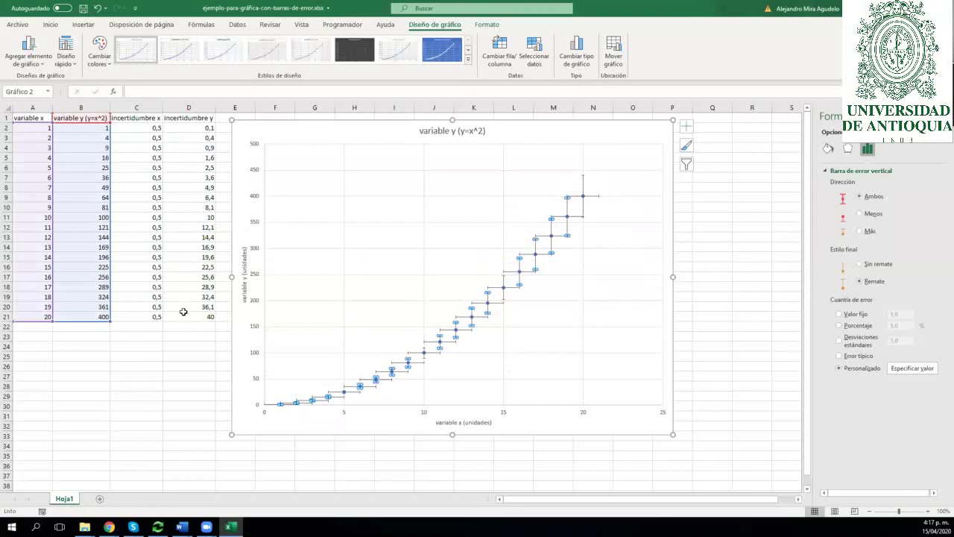
# Format the vertical error bars with a solid red line 1.75 pt wide
pyautogui.click(828, 150)
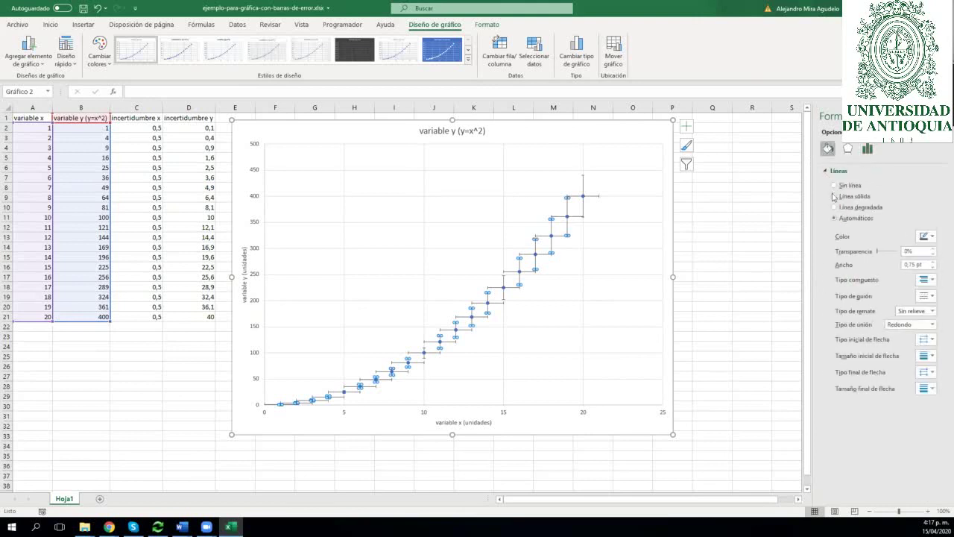
pyautogui.click(934, 237)
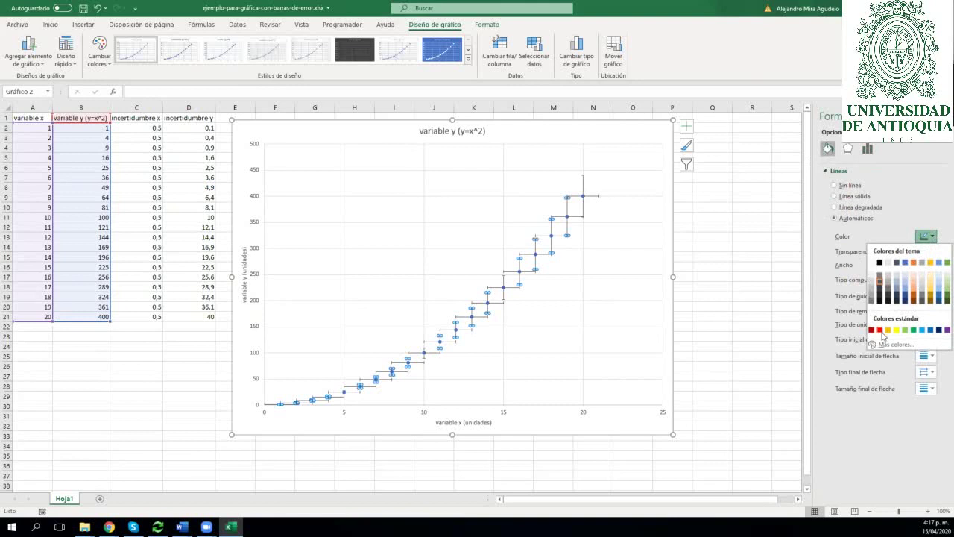
pyautogui.click(884, 336)
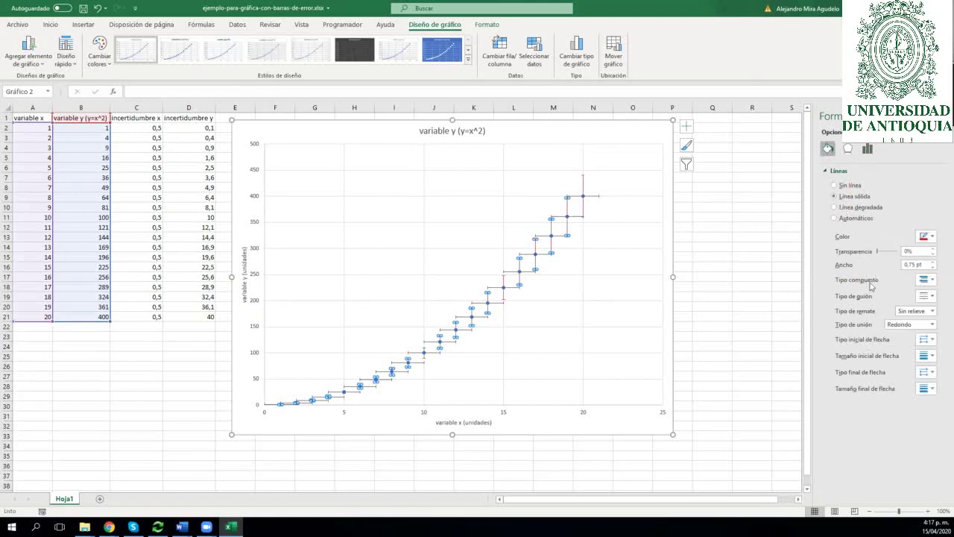
pyautogui.click(935, 282)
pyautogui.click(934, 282)
pyautogui.click(935, 263)
pyautogui.click(935, 263)
pyautogui.click(934, 262)
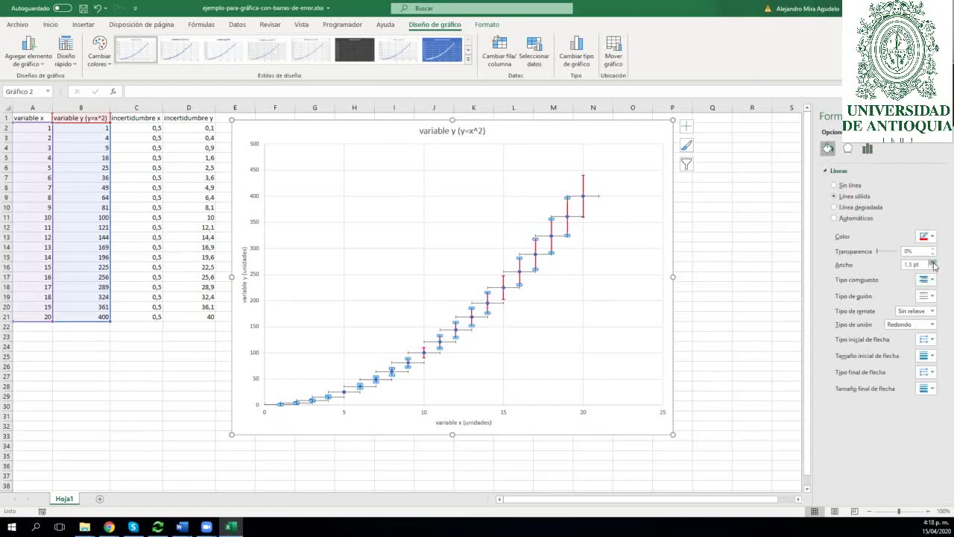
pyautogui.click(934, 263)
# Select the series' x error bars and show their horizontal error bar options
pyautogui.click(28, 58)
pyautogui.moveTo(56, 150)
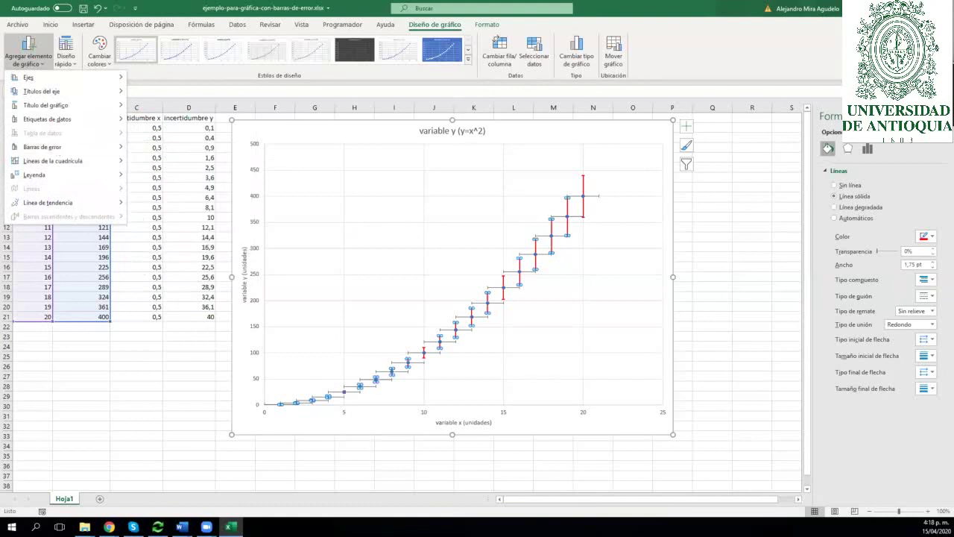
pyautogui.click(561, 240)
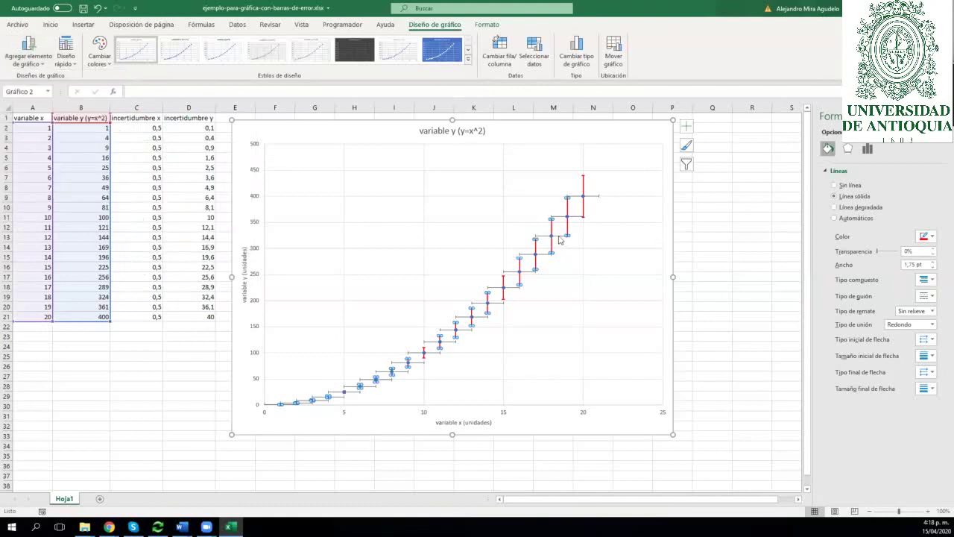
pyautogui.click(560, 240)
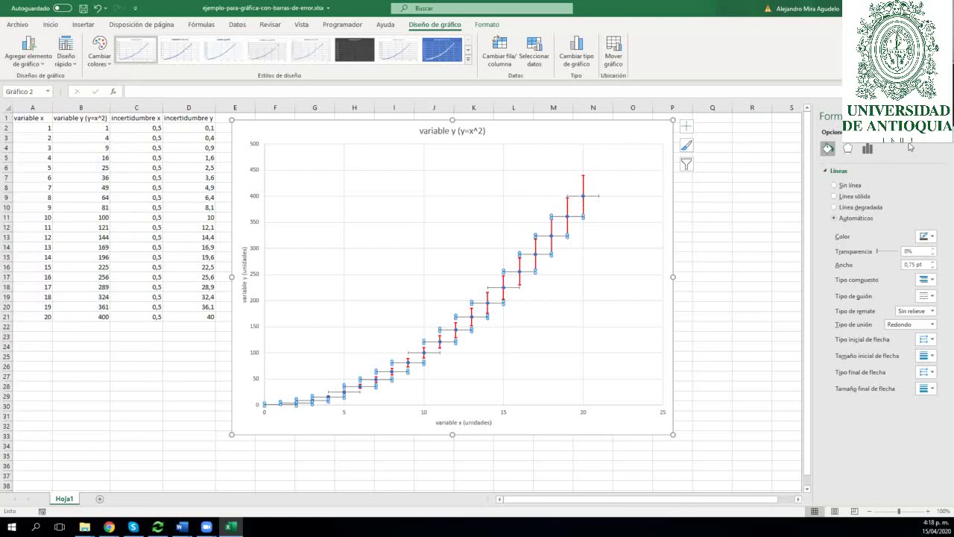
pyautogui.click(867, 148)
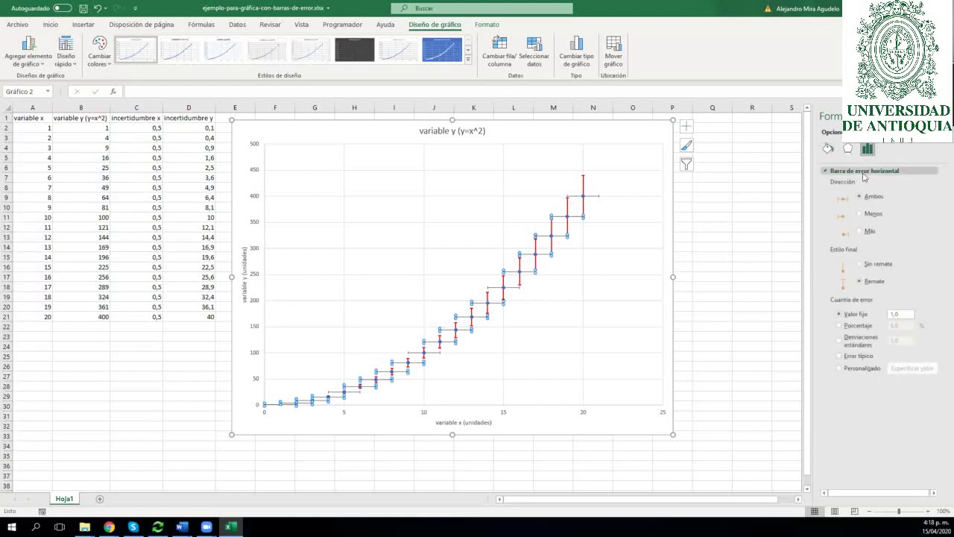
pyautogui.click(857, 132)
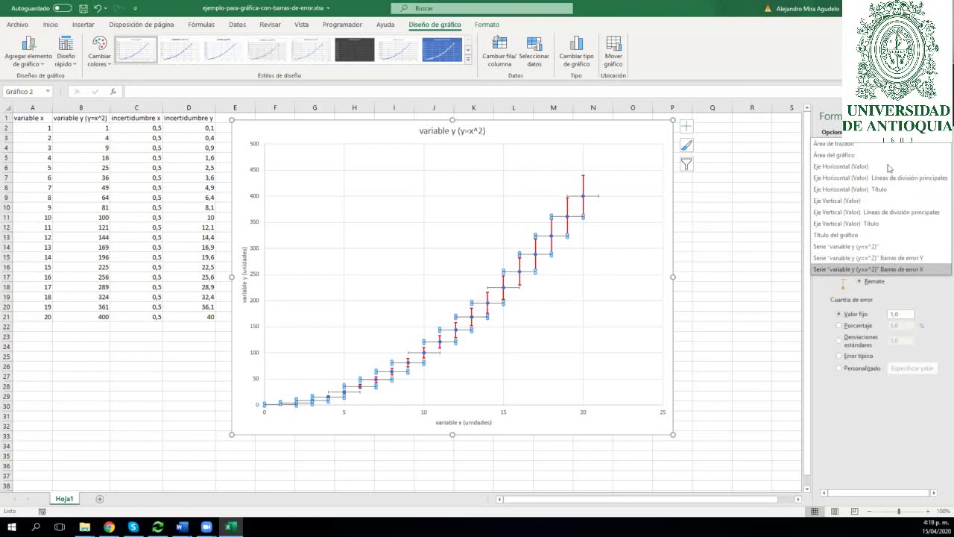
pyautogui.click(907, 270)
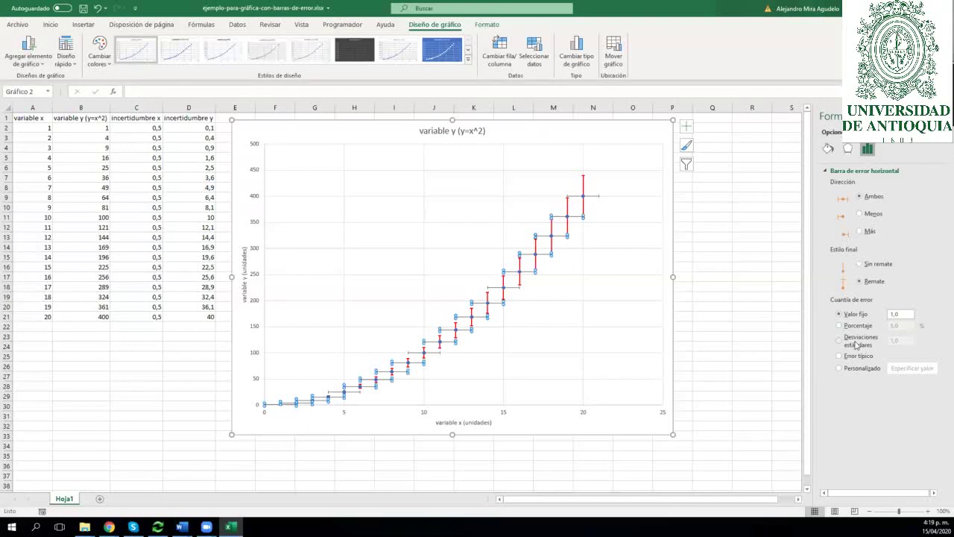
pyautogui.click(828, 149)
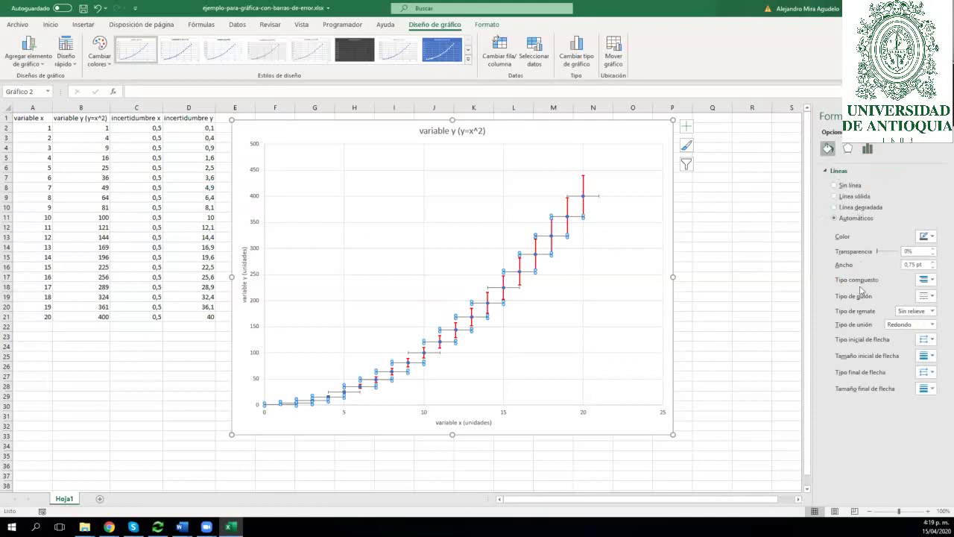
pyautogui.click(848, 152)
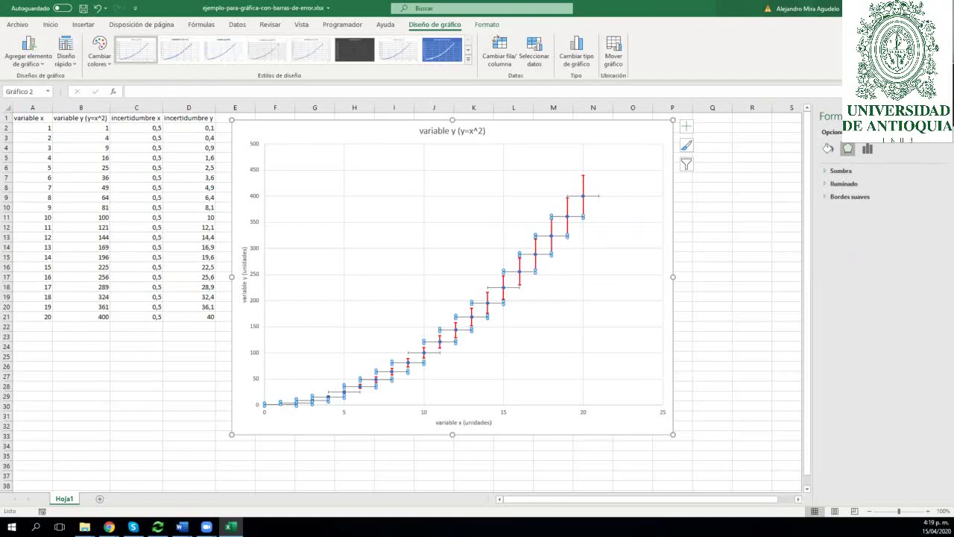
pyautogui.click(867, 152)
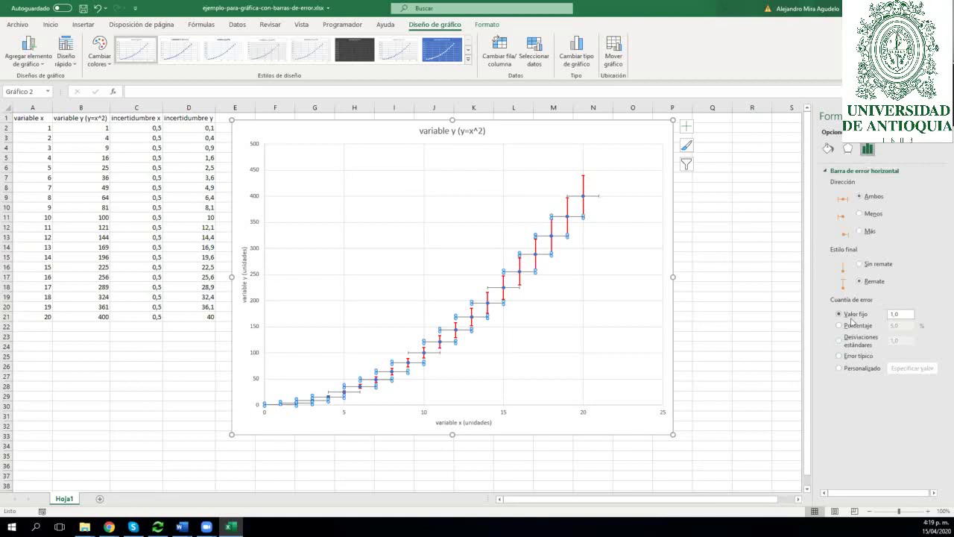
# Switch the horizontal error bars to custom amounts and specify the incertidumbre x values in C2:C21 as the positive error value
pyautogui.click(840, 368)
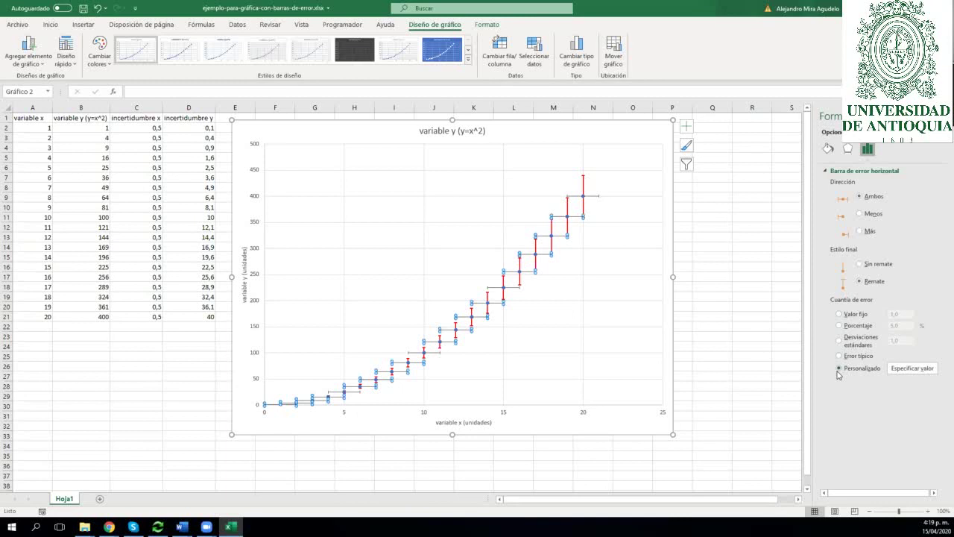
pyautogui.click(912, 370)
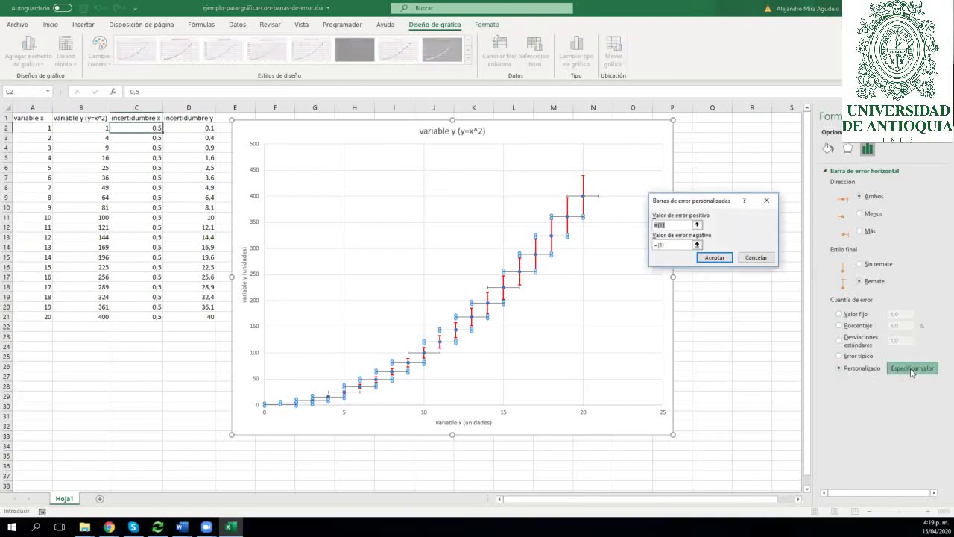
pyautogui.click(697, 226)
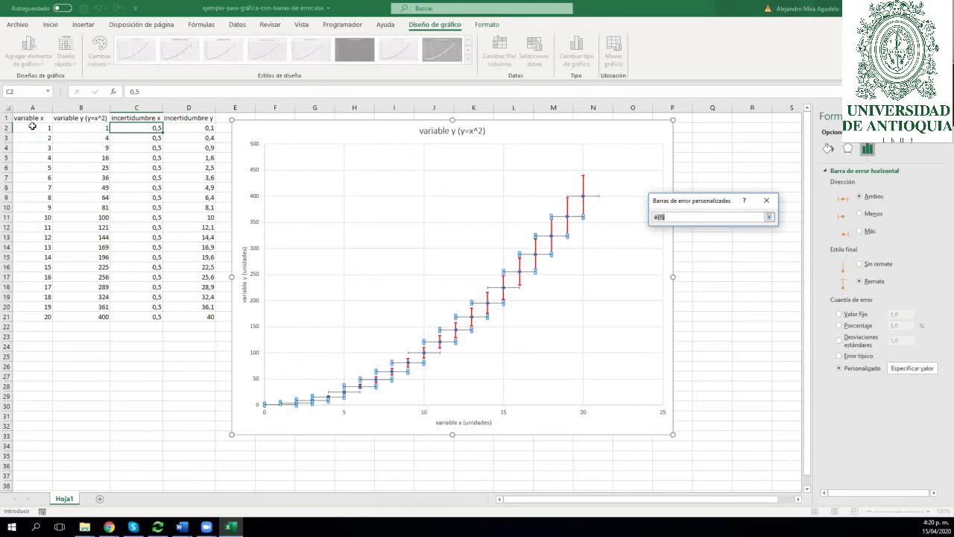
pyautogui.moveTo(140, 128); pyautogui.dragTo(138, 184)
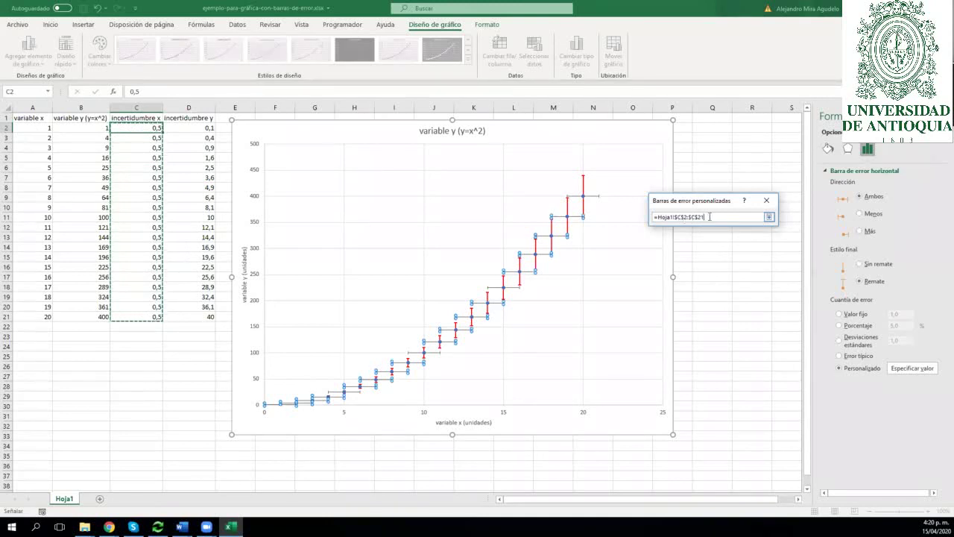
pyautogui.click(769, 217)
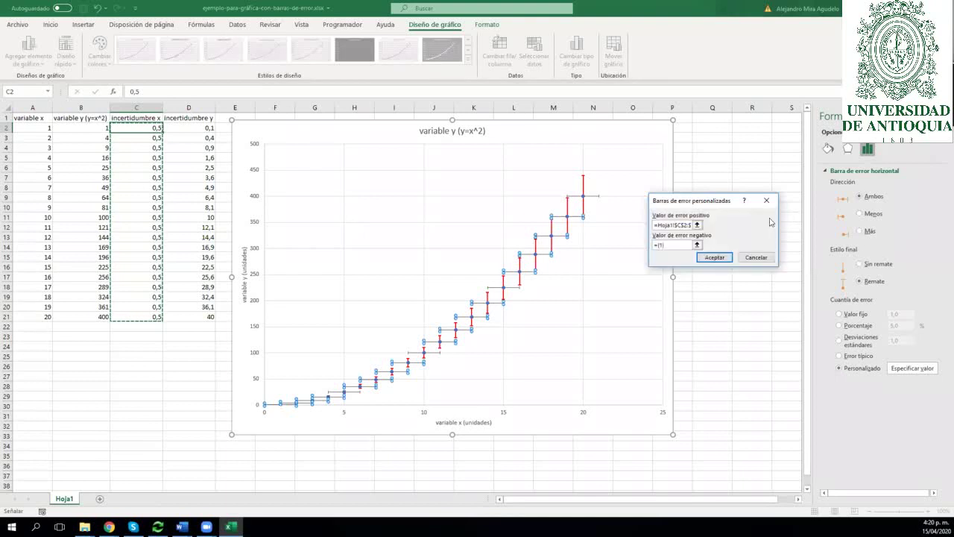
# Specify C2:C21 as the negative error value of the horizontal error bars and apply the custom values
pyautogui.click(698, 246)
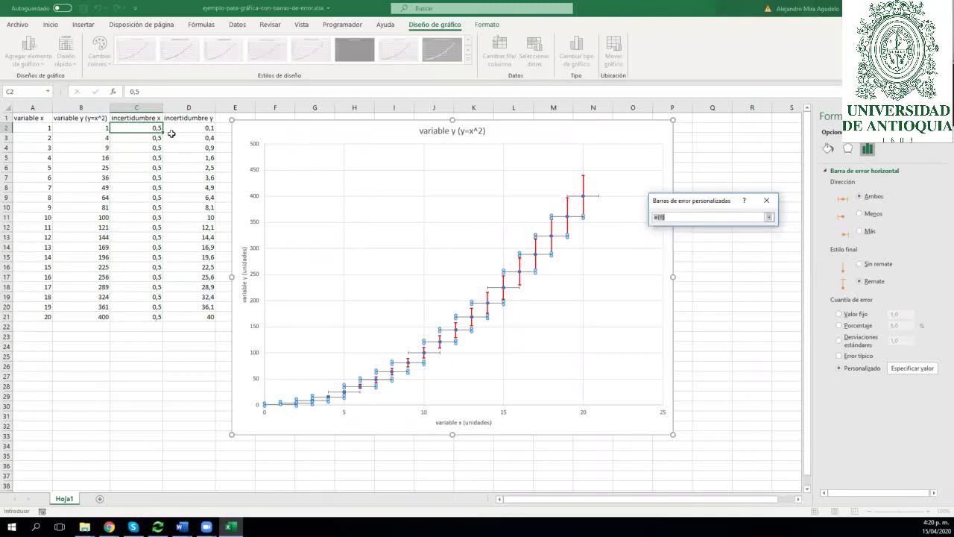
pyautogui.moveTo(142, 126); pyautogui.dragTo(149, 248)
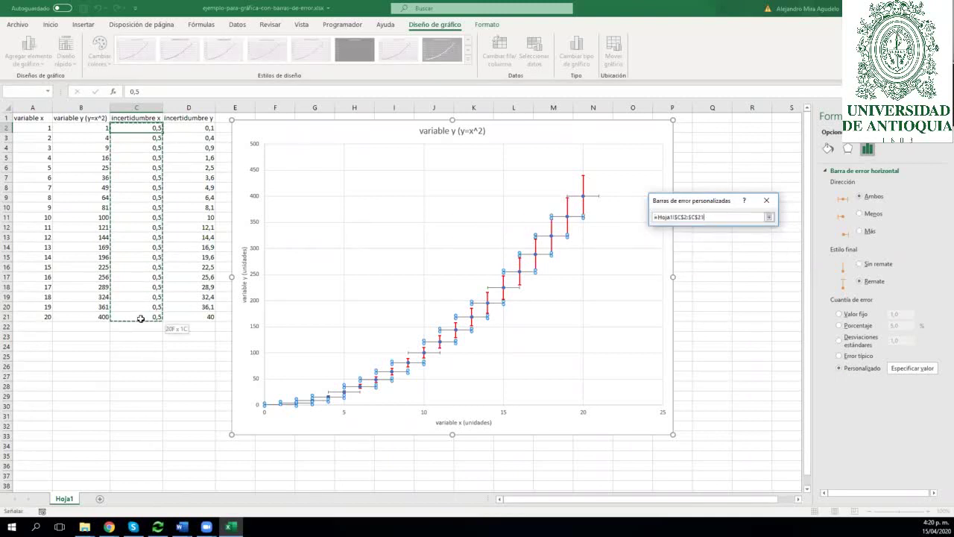
pyautogui.click(769, 217)
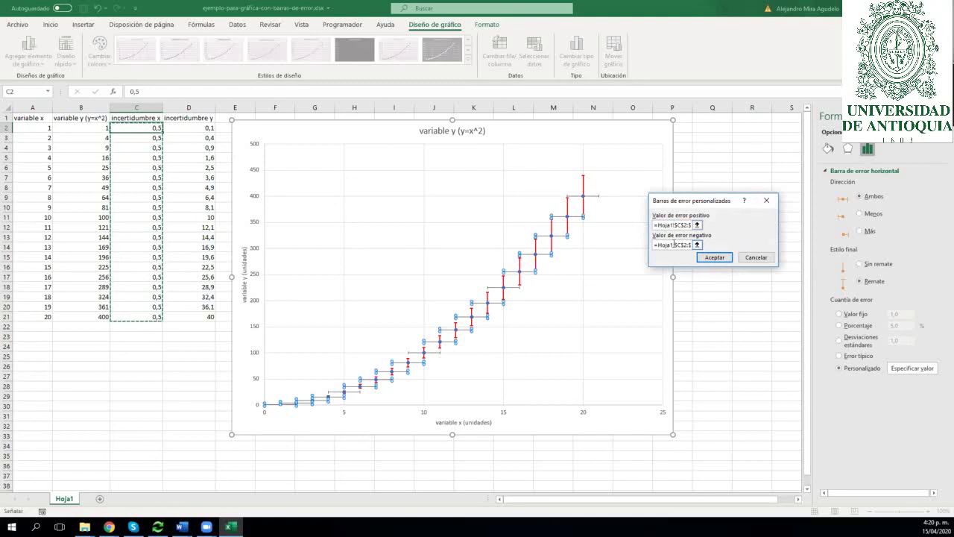
pyautogui.click(714, 257)
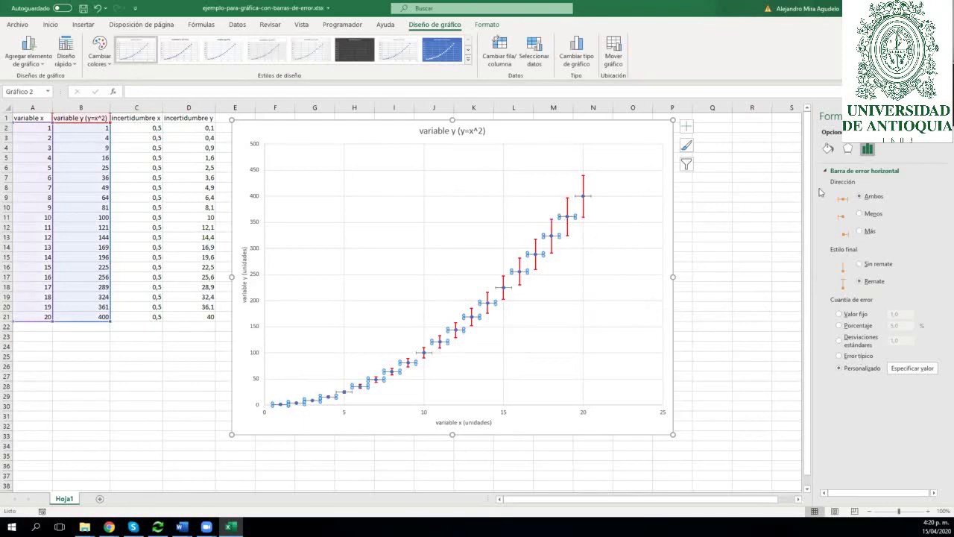
# Format the horizontal error bars with a solid green line 1.75 pt wide
pyautogui.click(828, 149)
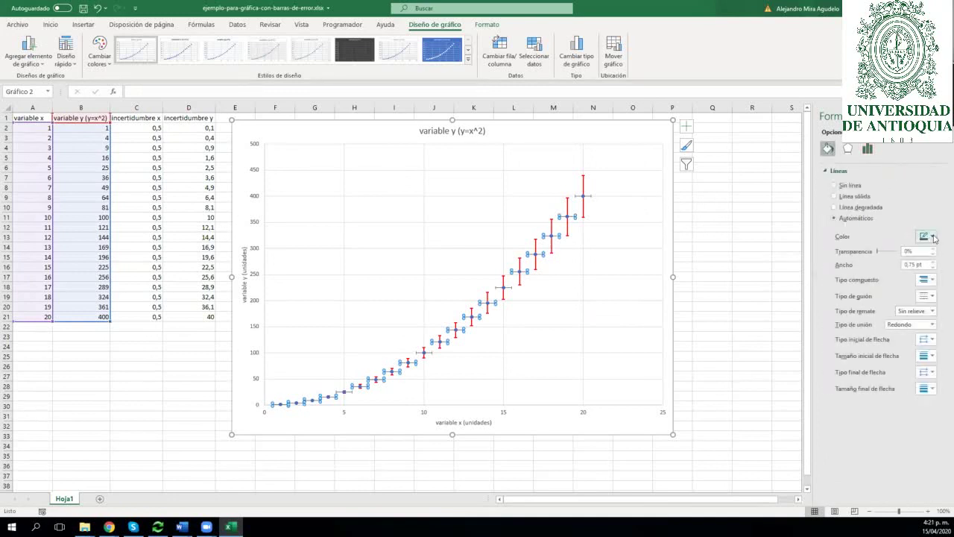
pyautogui.click(933, 236)
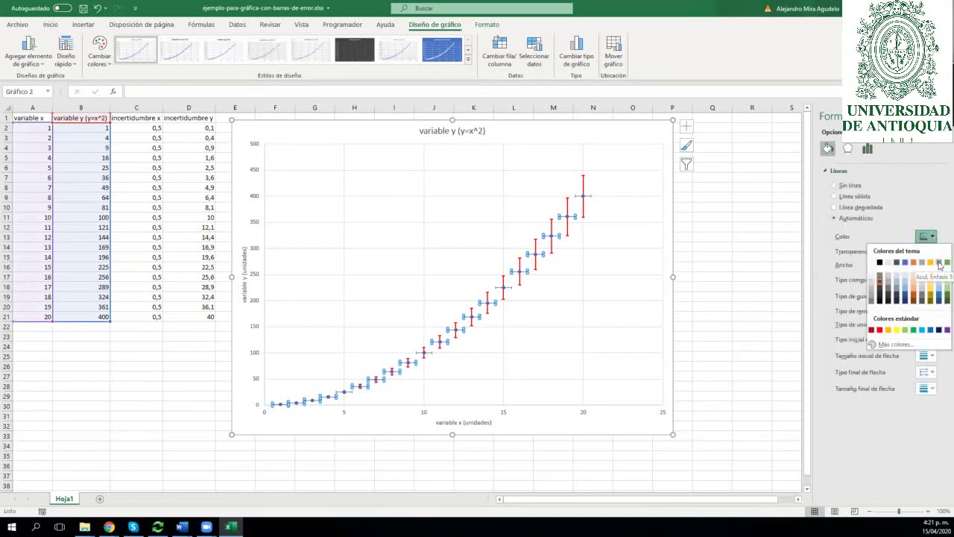
pyautogui.click(939, 262)
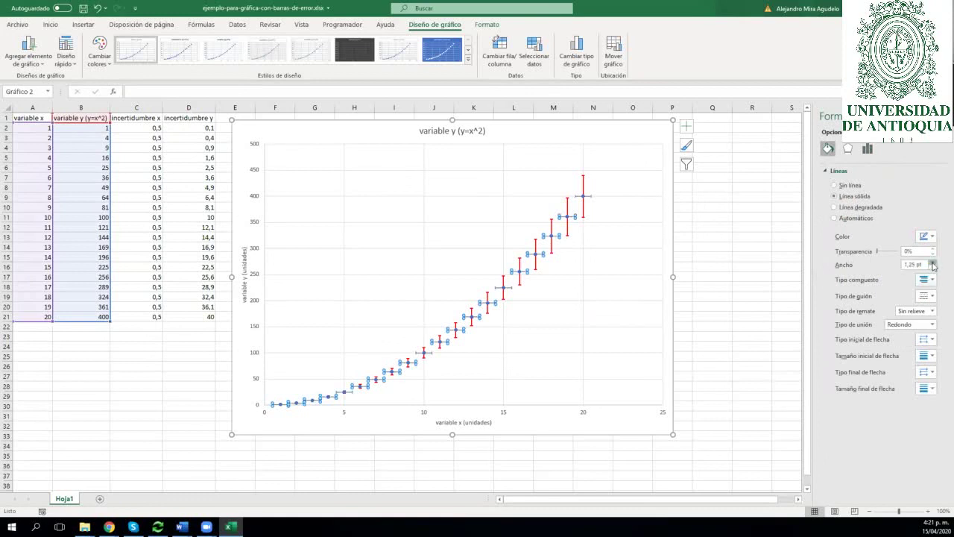
pyautogui.click(932, 237)
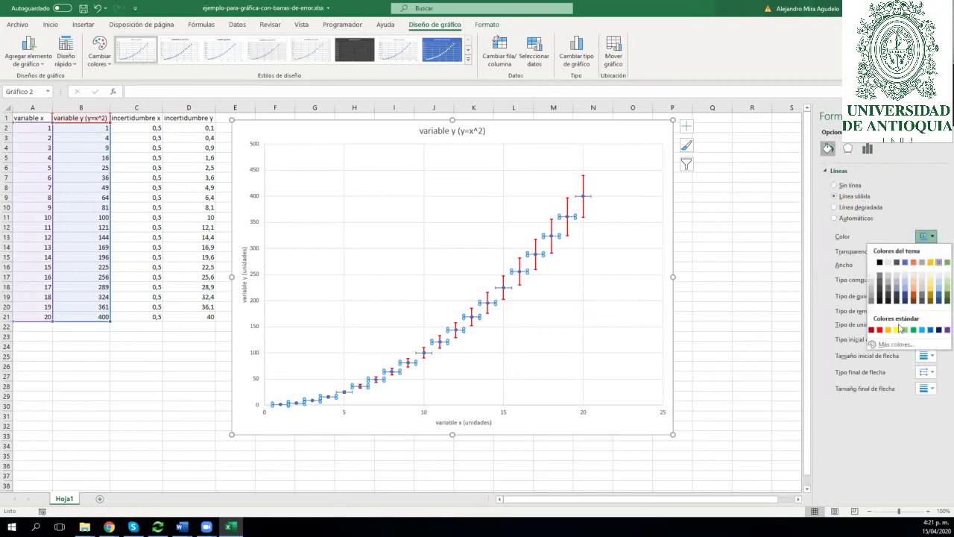
pyautogui.click(888, 329)
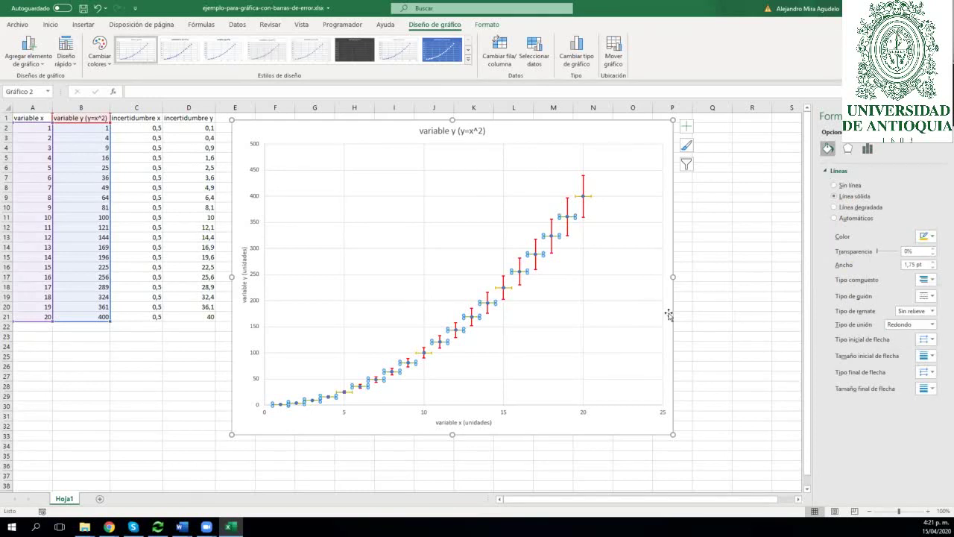
pyautogui.click(937, 237)
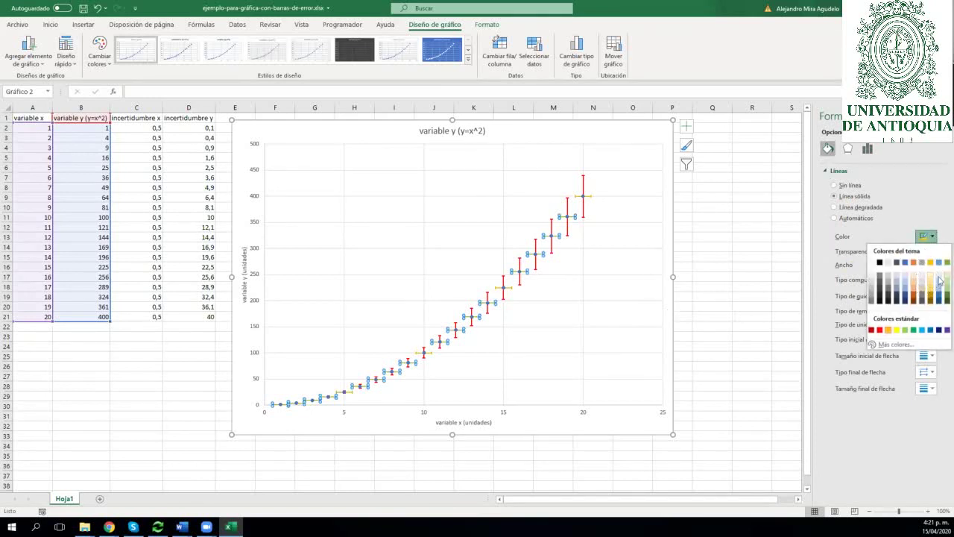
pyautogui.click(938, 290)
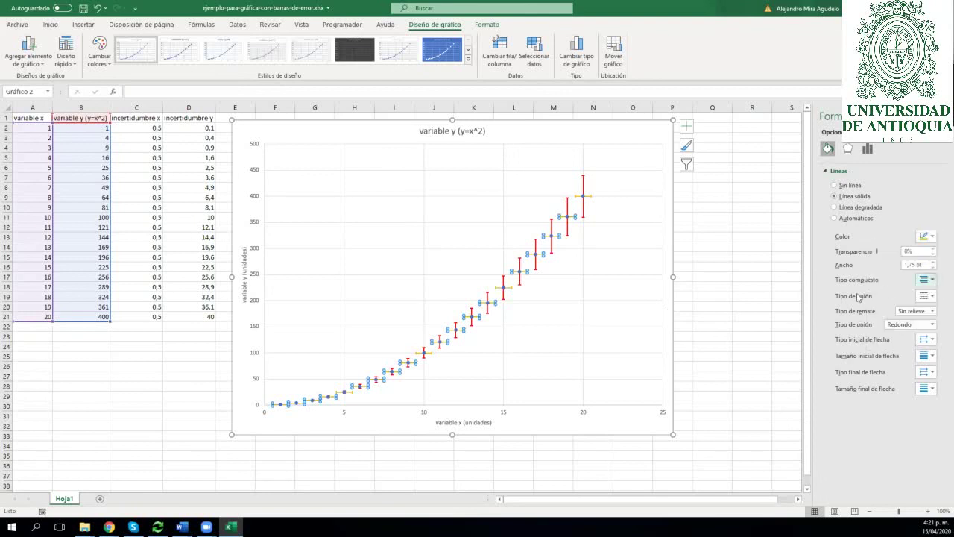
pyautogui.click(933, 236)
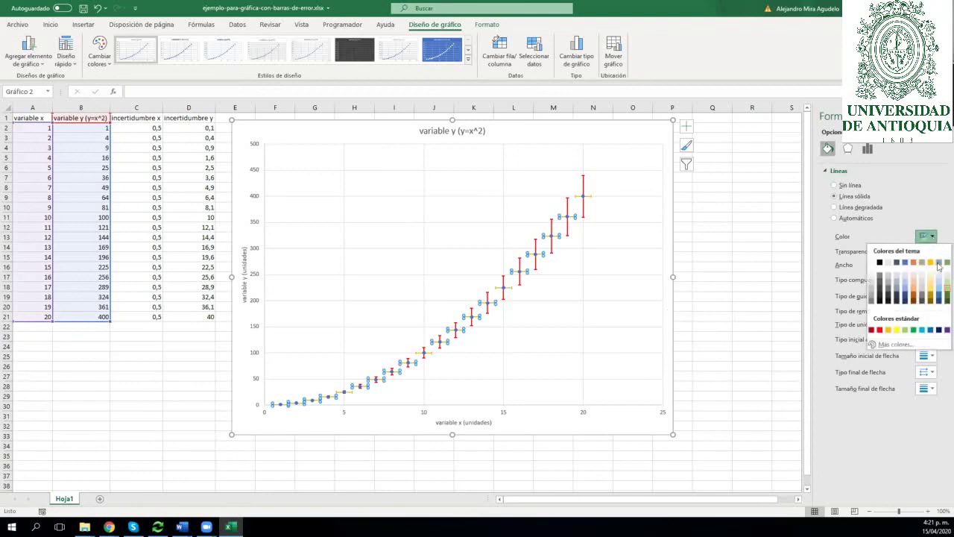
pyautogui.click(938, 263)
pyautogui.click(622, 326)
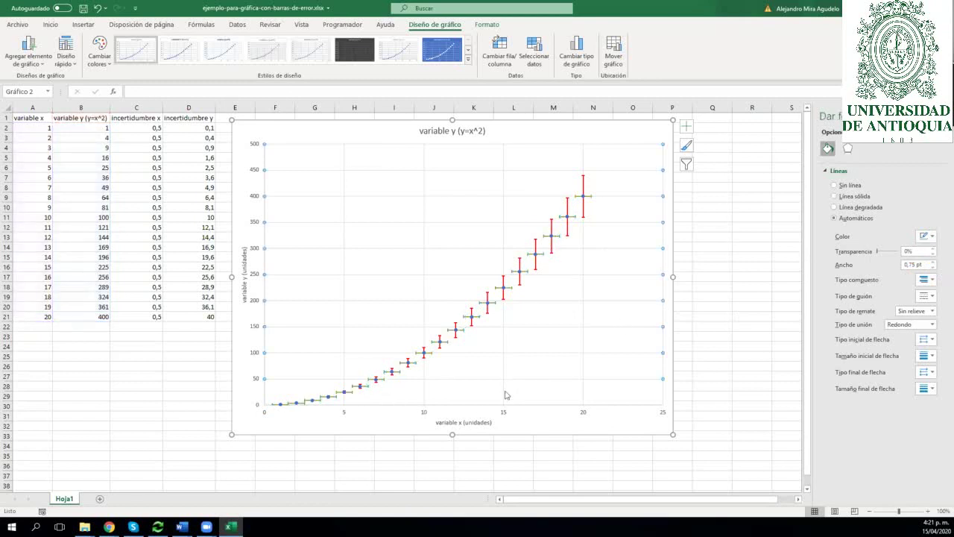
# Enlarge the chart and place it beside the data, spanning about columns E to Q and rows 1 to 37
pyautogui.moveTo(231, 434); pyautogui.dragTo(255, 433)
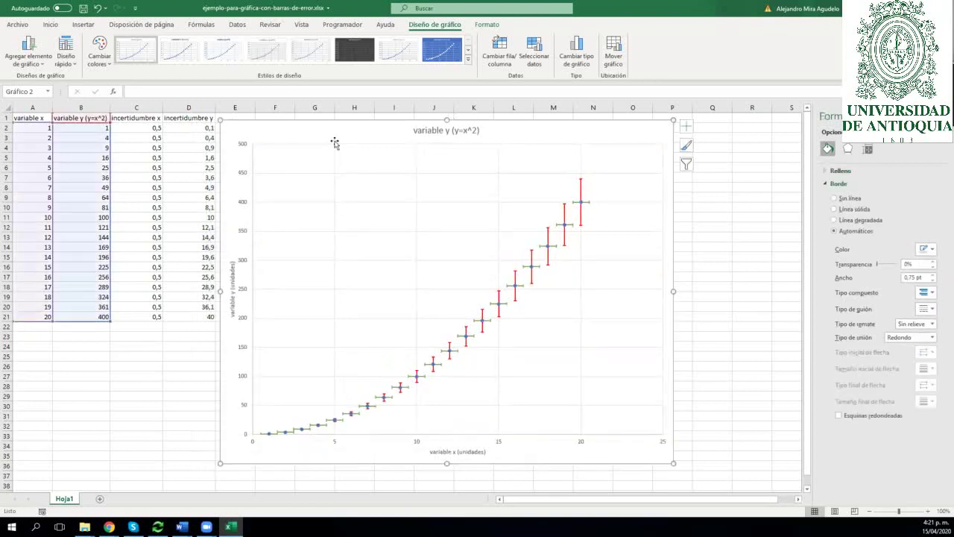
pyautogui.moveTo(335, 140); pyautogui.dragTo(378, 129)
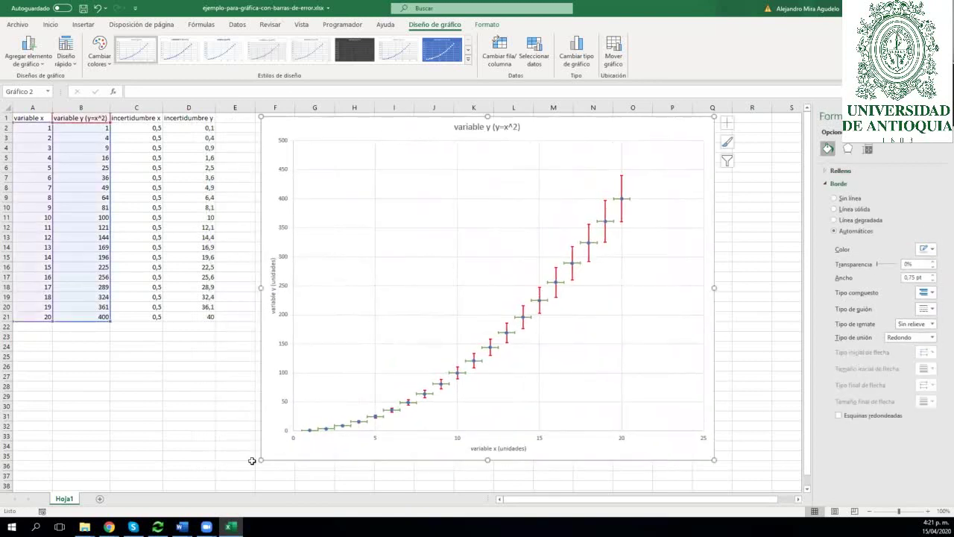
pyautogui.moveTo(261, 460); pyautogui.dragTo(236, 475)
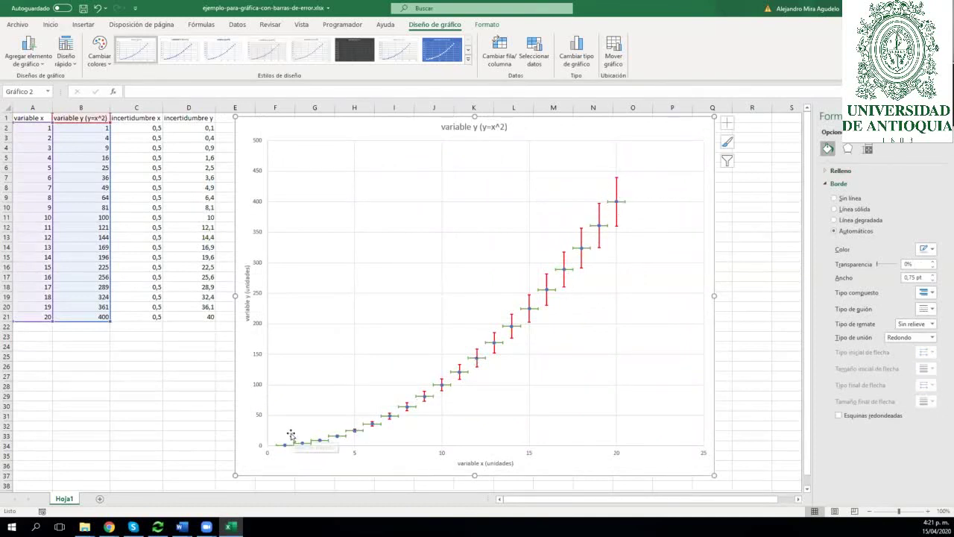
# Add a power (Potencial) trendline to the data series and display its equation and R-squared value on the chart
pyautogui.click(582, 249)
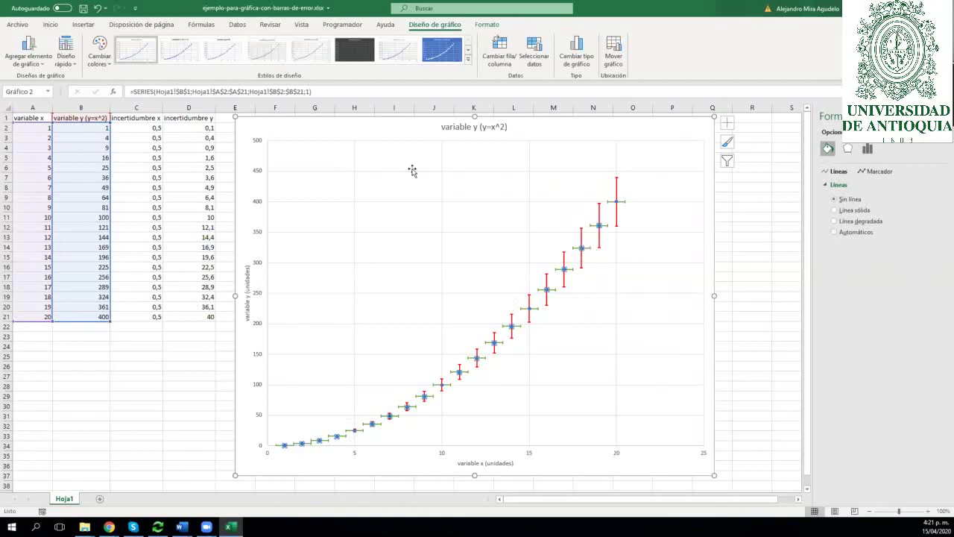
pyautogui.click(44, 67)
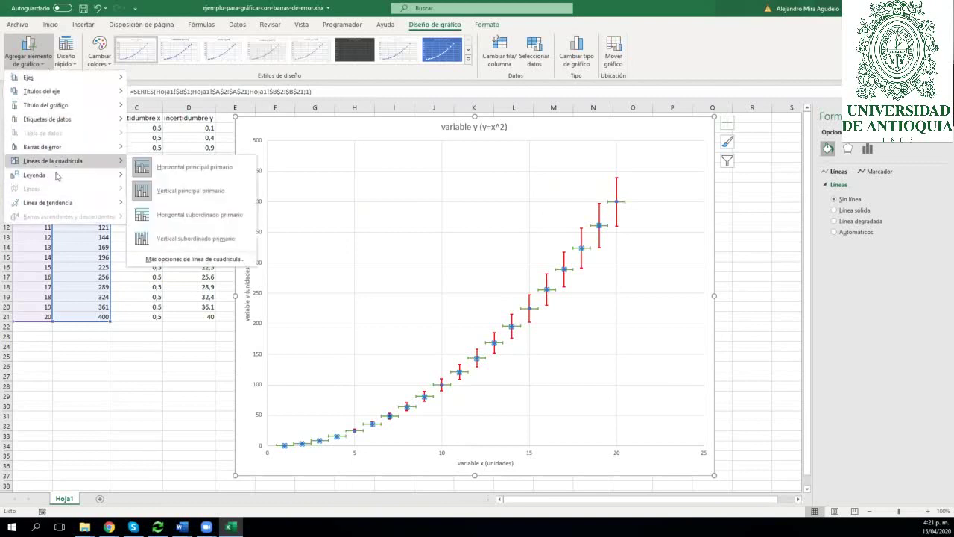
pyautogui.moveTo(61, 204)
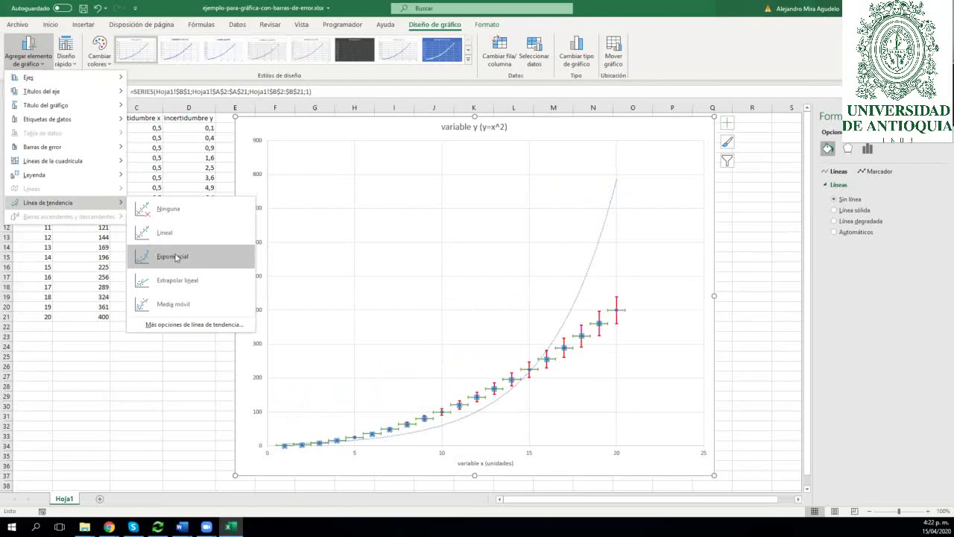
pyautogui.click(159, 324)
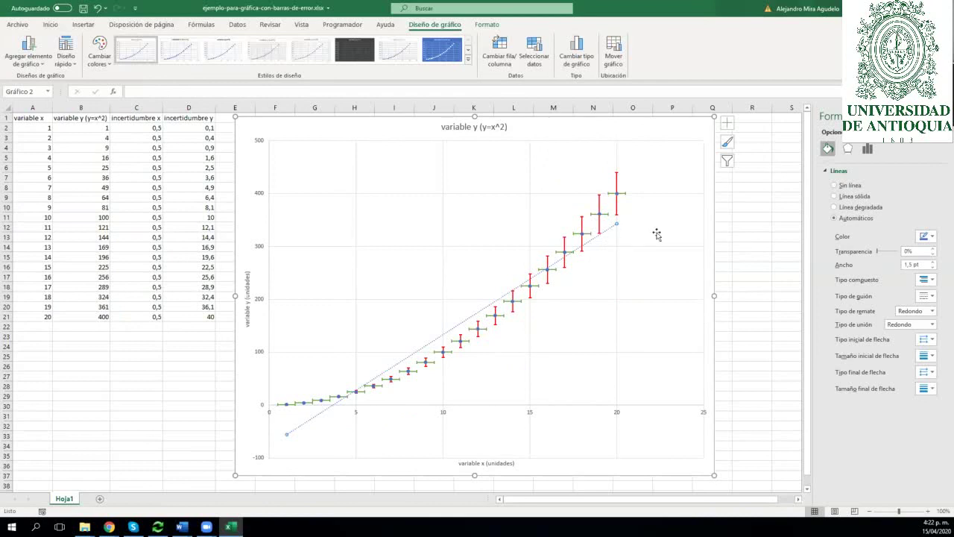
pyautogui.click(867, 149)
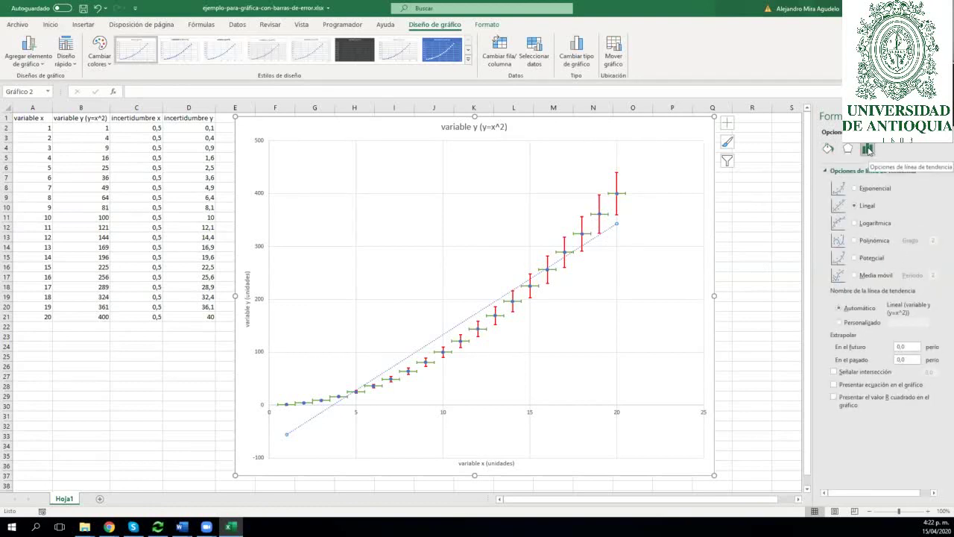
pyautogui.click(855, 258)
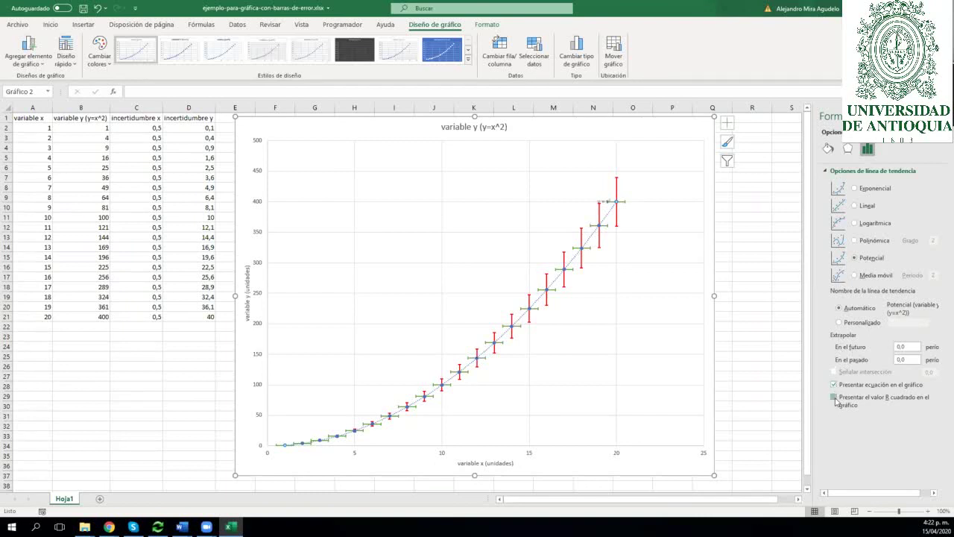
pyautogui.click(834, 397)
# Move the trendline equation label to the plot's empty upper-left area and set its font size to 24
pyautogui.moveTo(602, 202); pyautogui.dragTo(288, 154)
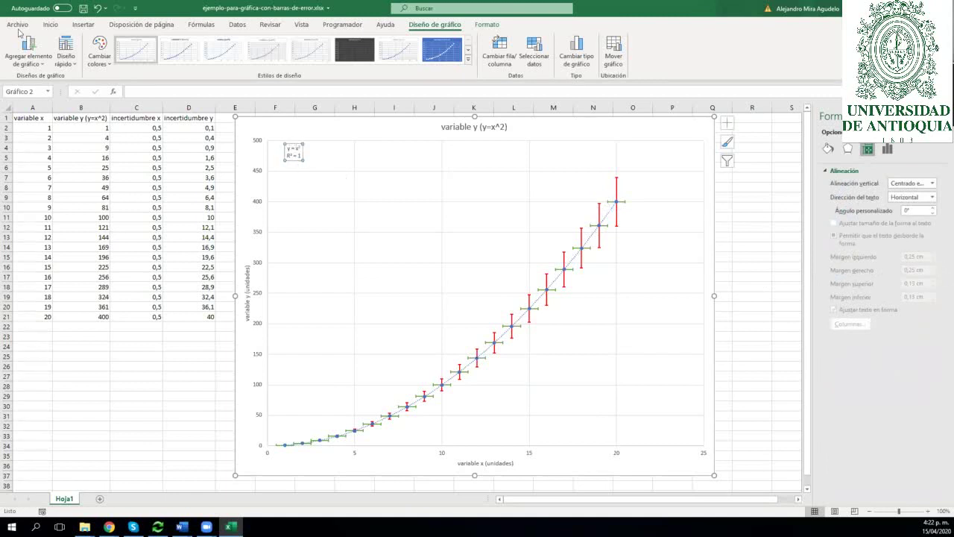
pyautogui.click(51, 24)
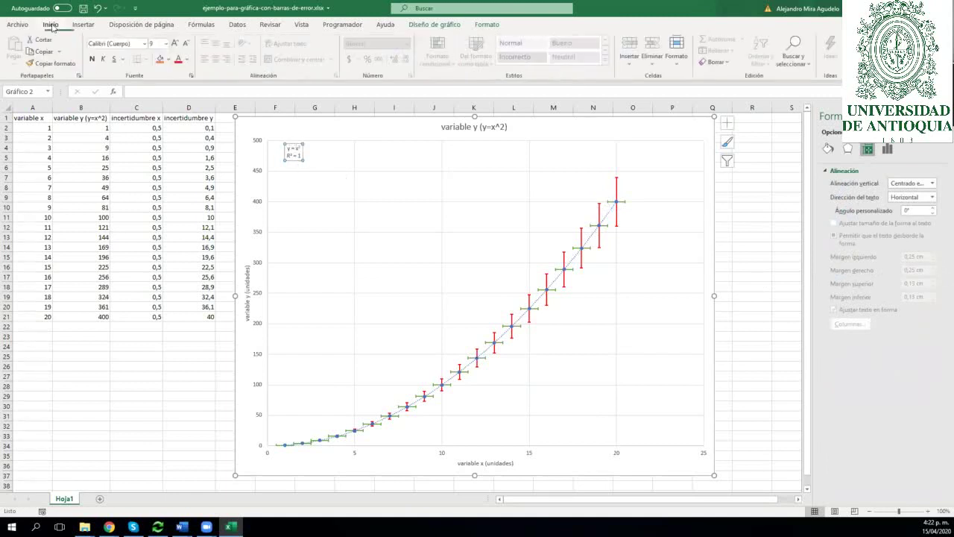
pyautogui.click(167, 44)
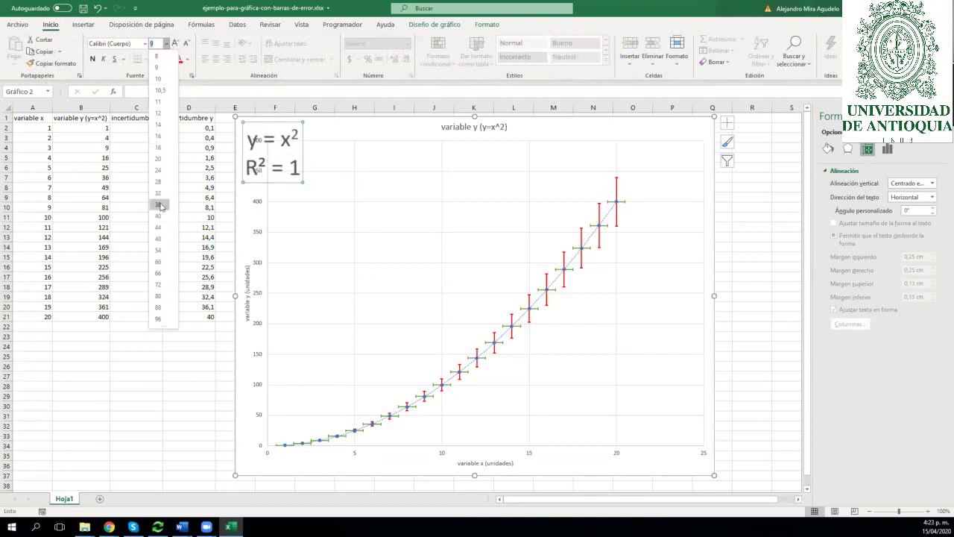
pyautogui.click(158, 170)
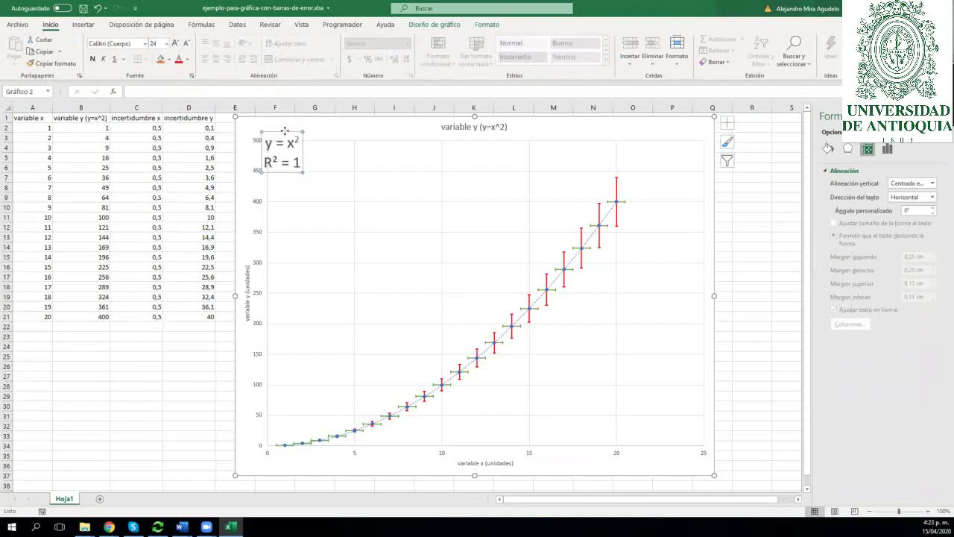
pyautogui.moveTo(278, 130); pyautogui.dragTo(316, 131)
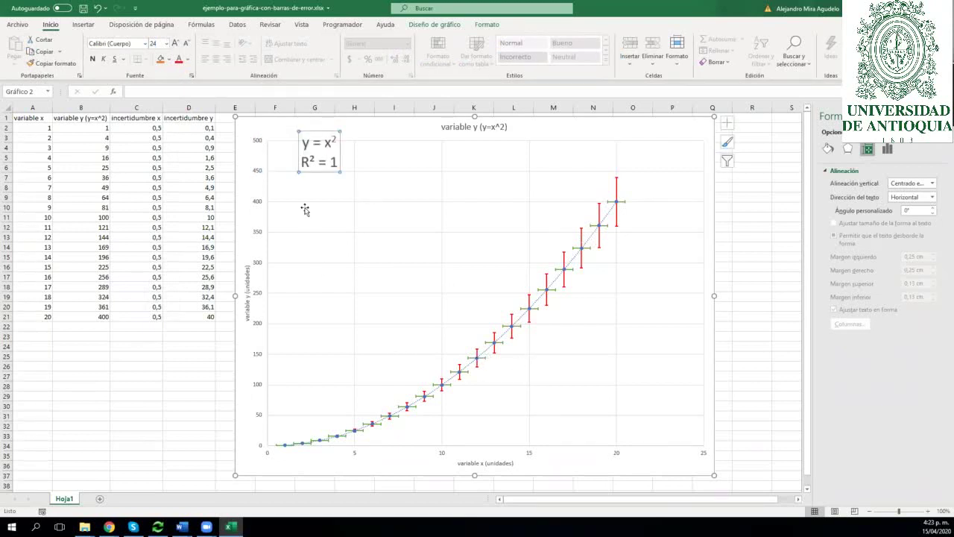
# Set both the chart's horizontal and vertical axes to a base-10 logarithmic scale
pyautogui.click(475, 448)
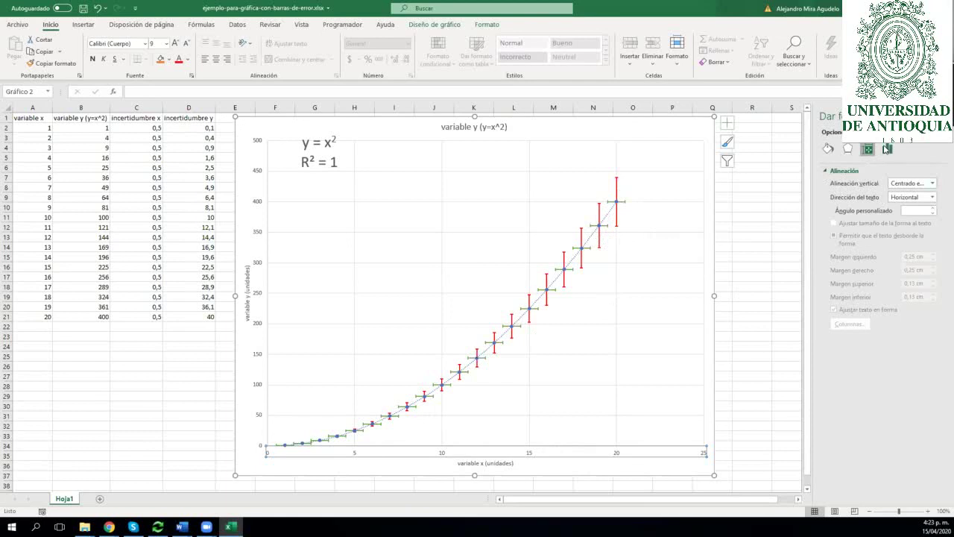
pyautogui.click(887, 148)
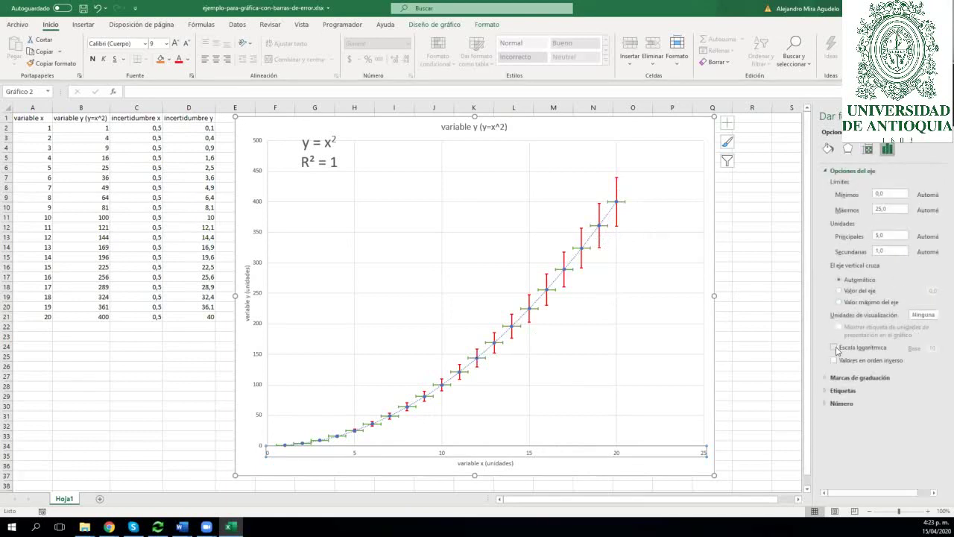
pyautogui.click(835, 349)
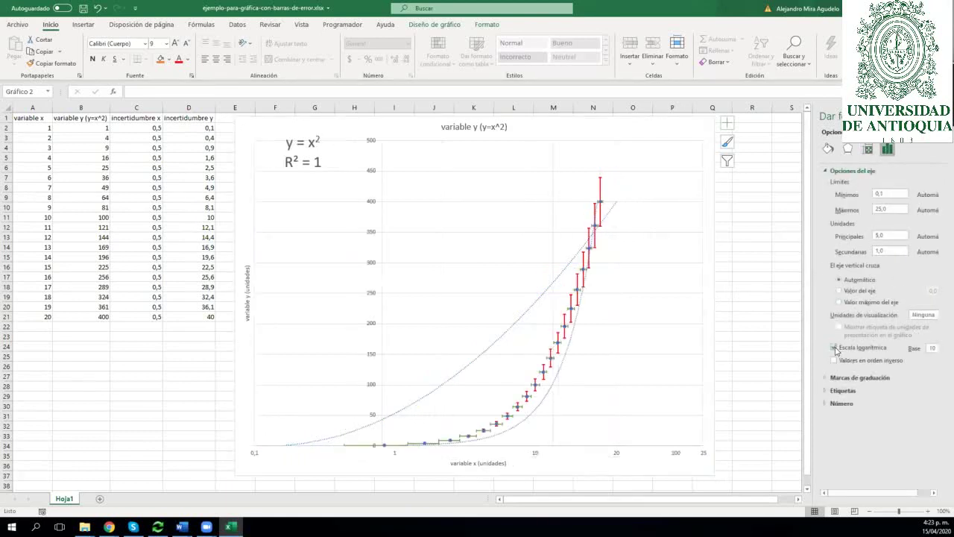
pyautogui.click(391, 266)
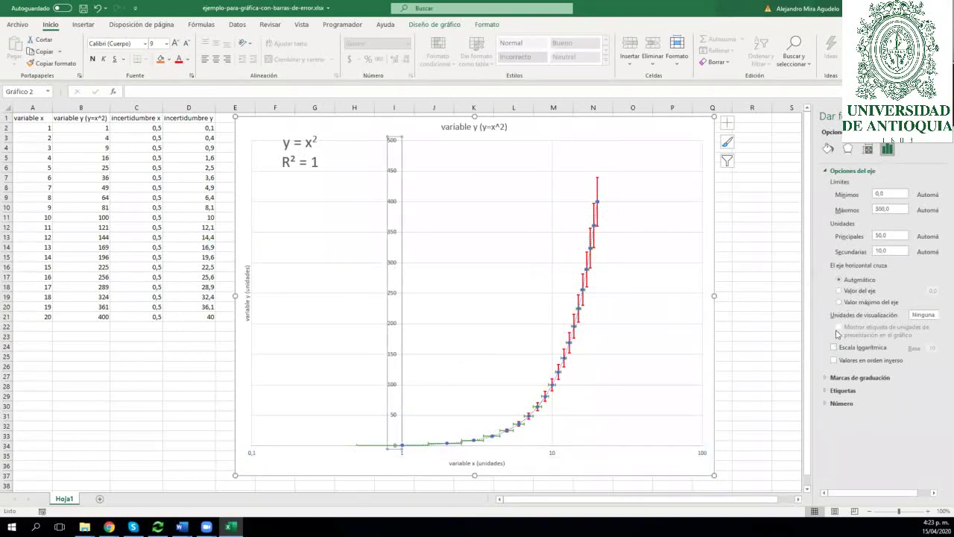
pyautogui.click(835, 349)
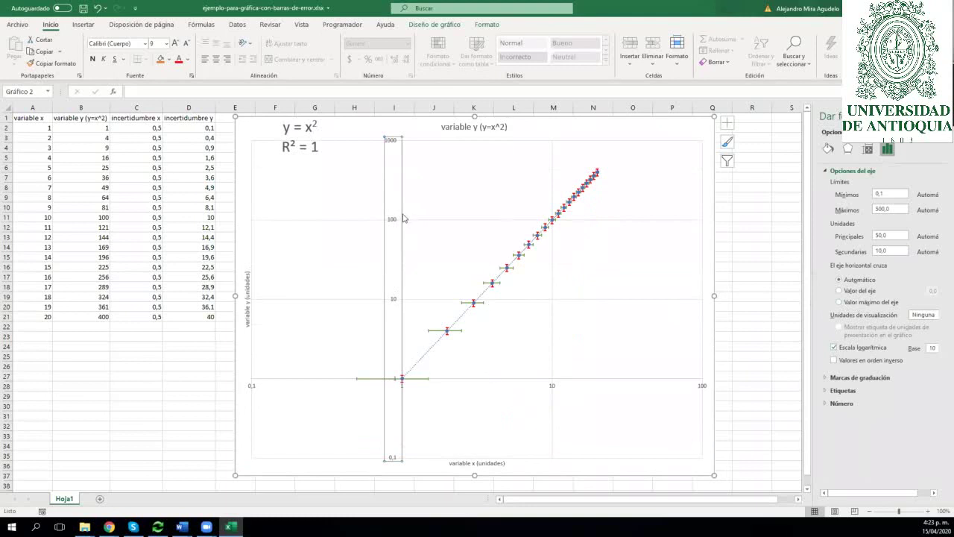
# Highlight the x uncertainty values in C2:C21 to compare them with the chart's horizontal error bars, and return to the chart
pyautogui.click(464, 395)
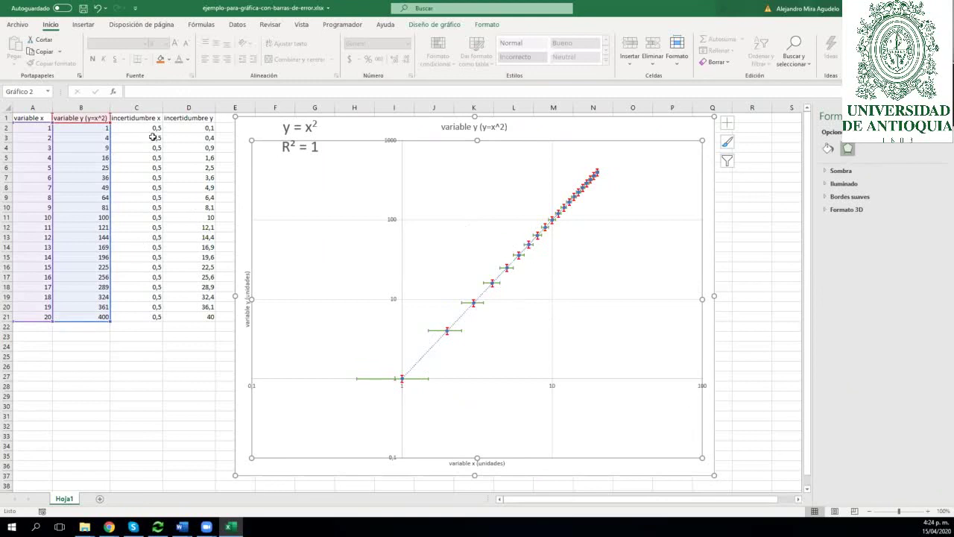
pyautogui.moveTo(141, 129); pyautogui.dragTo(131, 317)
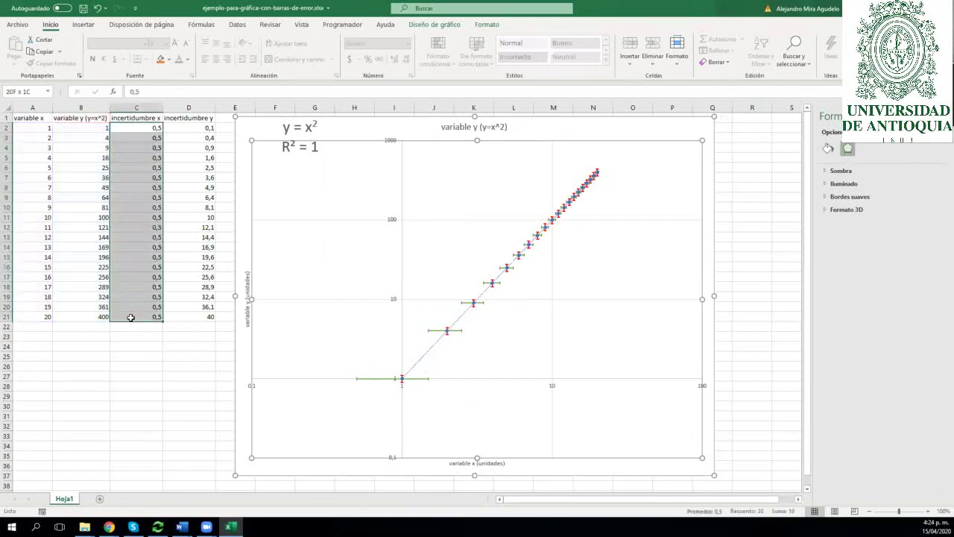
pyautogui.click(295, 468)
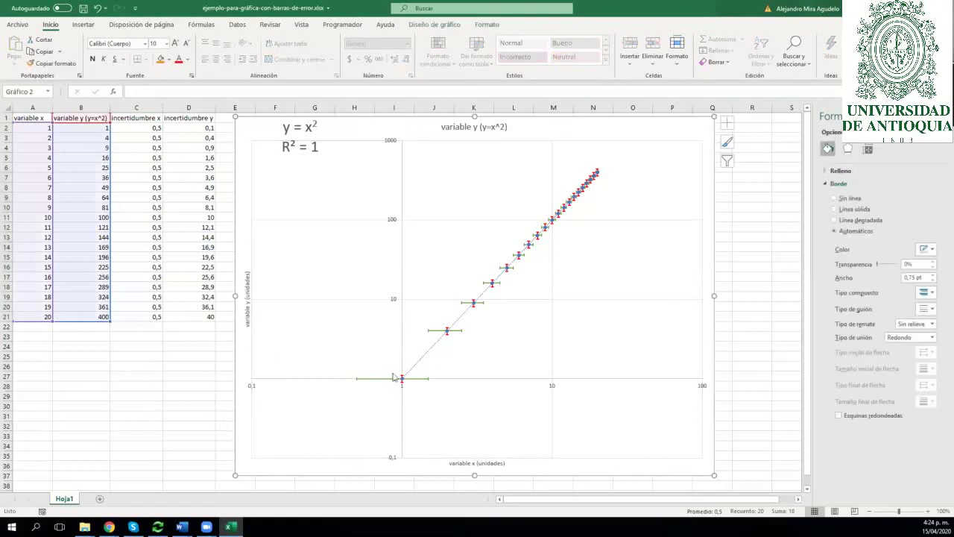